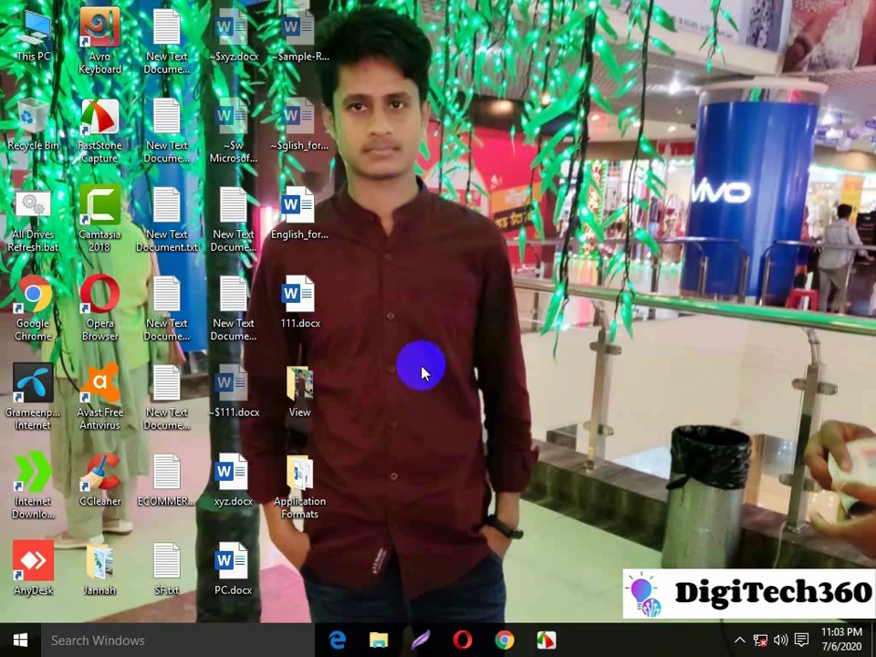
# Create a new Word document on the desktop and rename it Macros.docx.
pyautogui.rightClick(377, 366)
pyautogui.moveTo(470, 526)
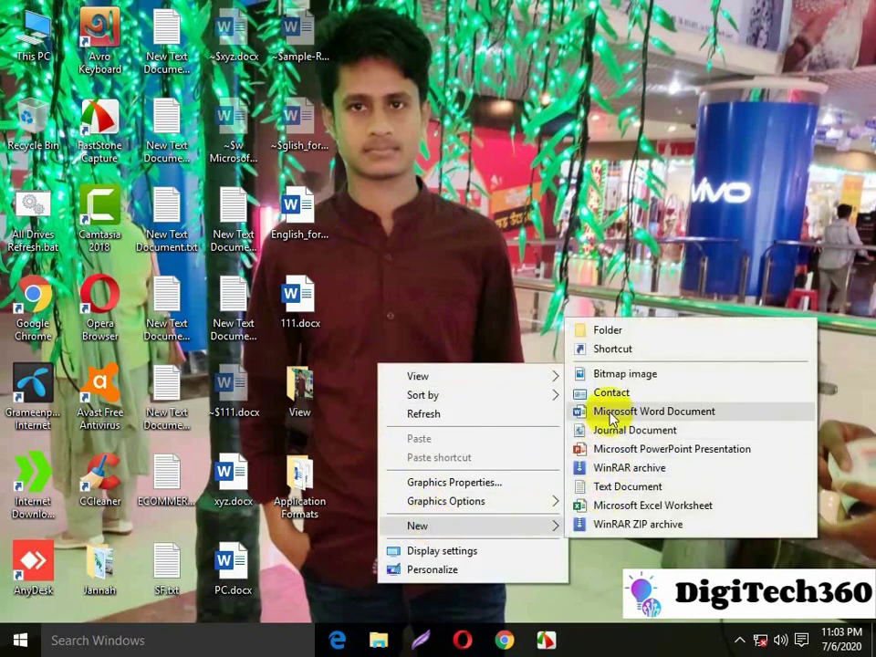
pyautogui.click(611, 412)
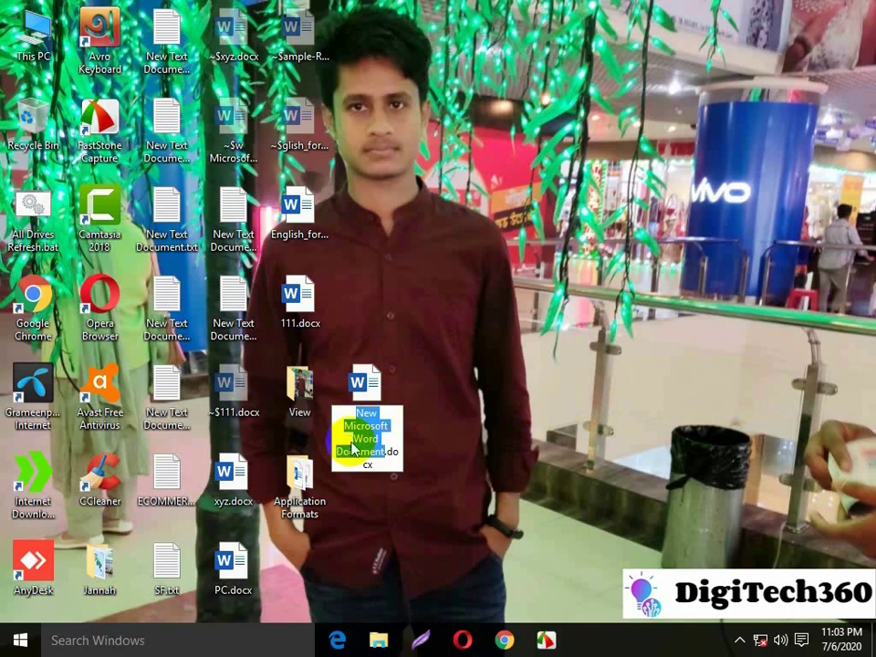
pyautogui.write('Nacro')
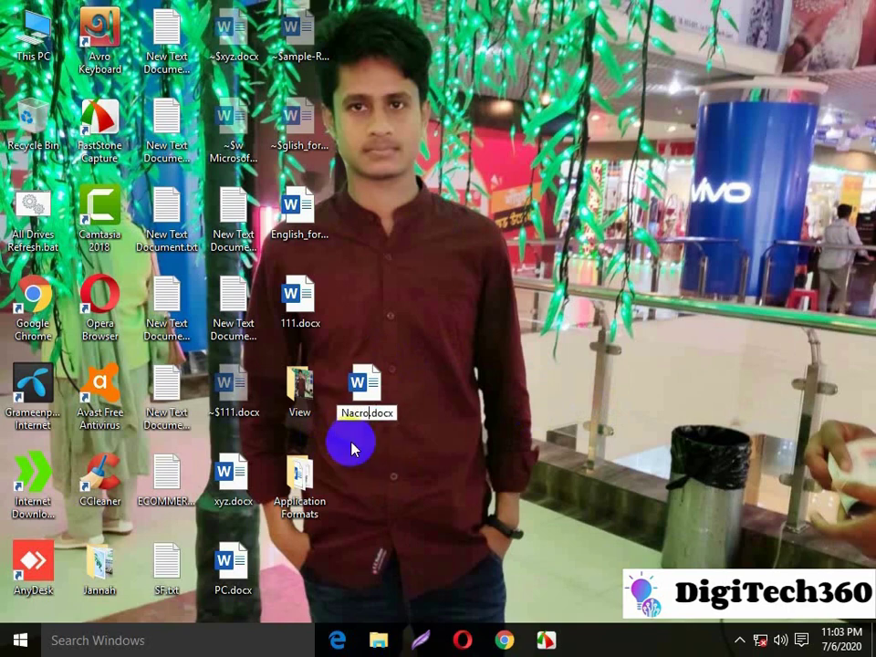
pyautogui.write('s')
pyautogui.press('F2')
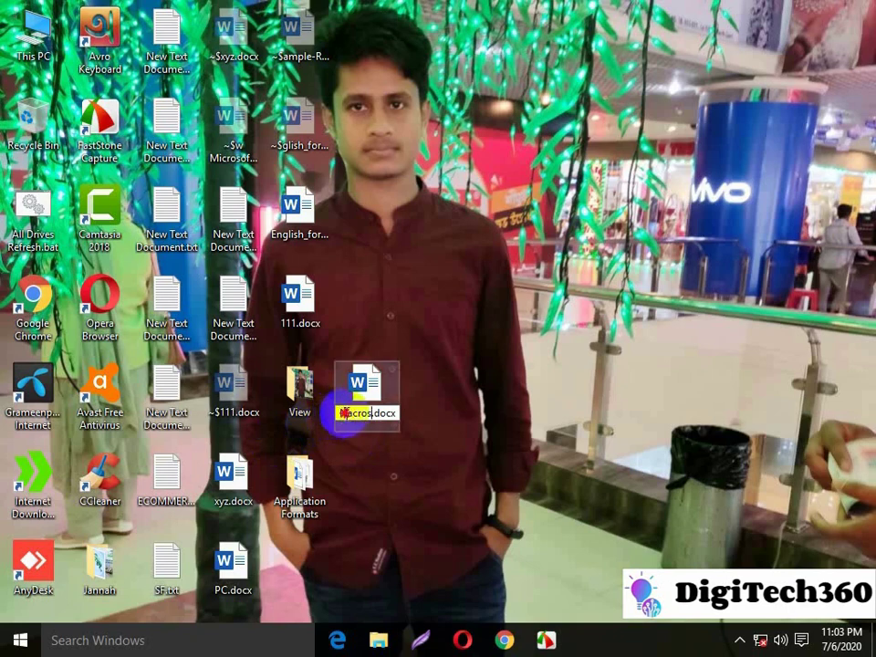
pyautogui.moveTo(344, 412); pyautogui.dragTo(339, 413)
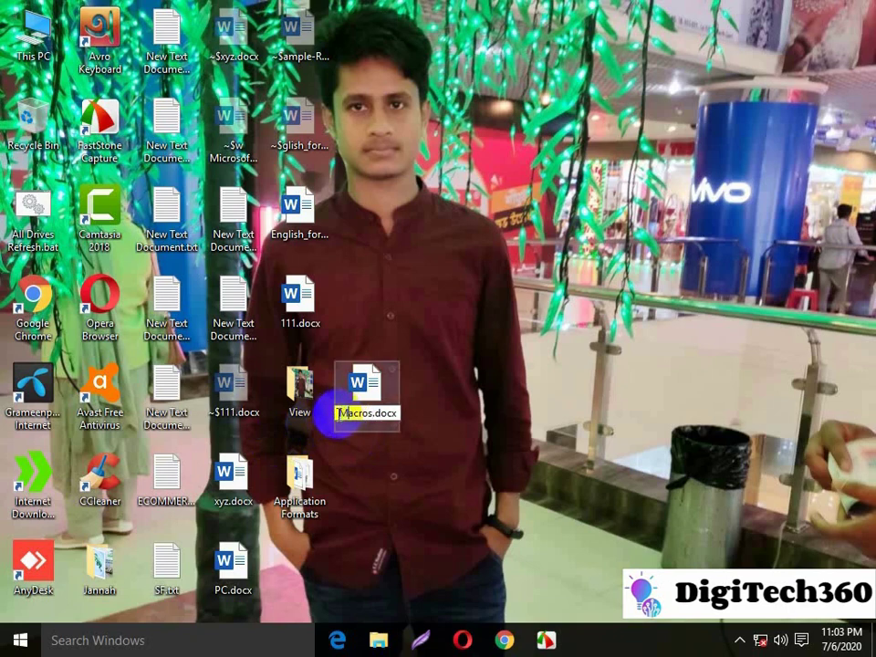
pyautogui.write('M')
pyautogui.press('Return')
# Move the Macros.docx icon to the bottom row and open it in Word.
pyautogui.rightClick(343, 560)
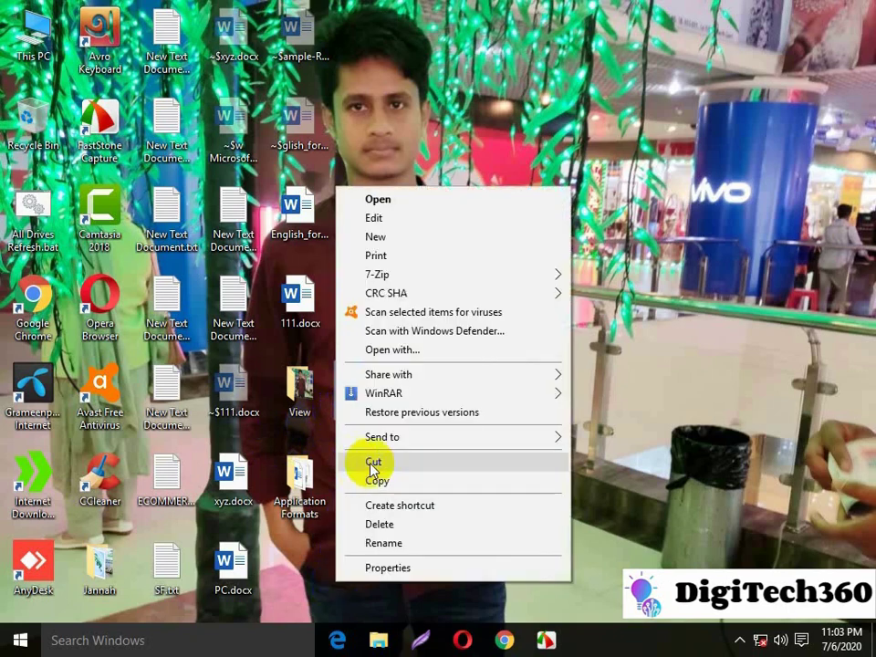
pyautogui.click(371, 464)
pyautogui.moveTo(390, 400); pyautogui.dragTo(313, 570)
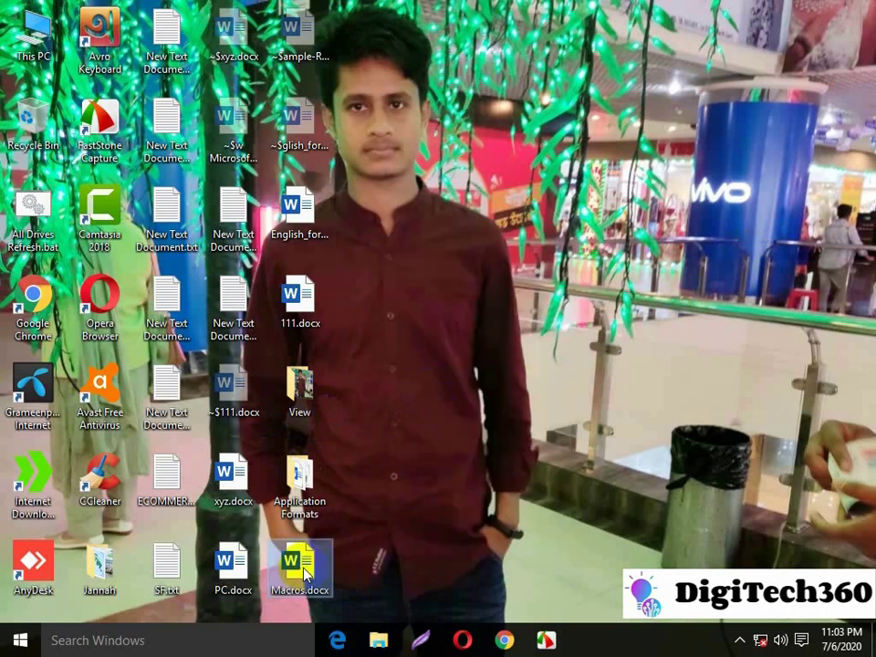
pyautogui.doubleClick(313, 565)
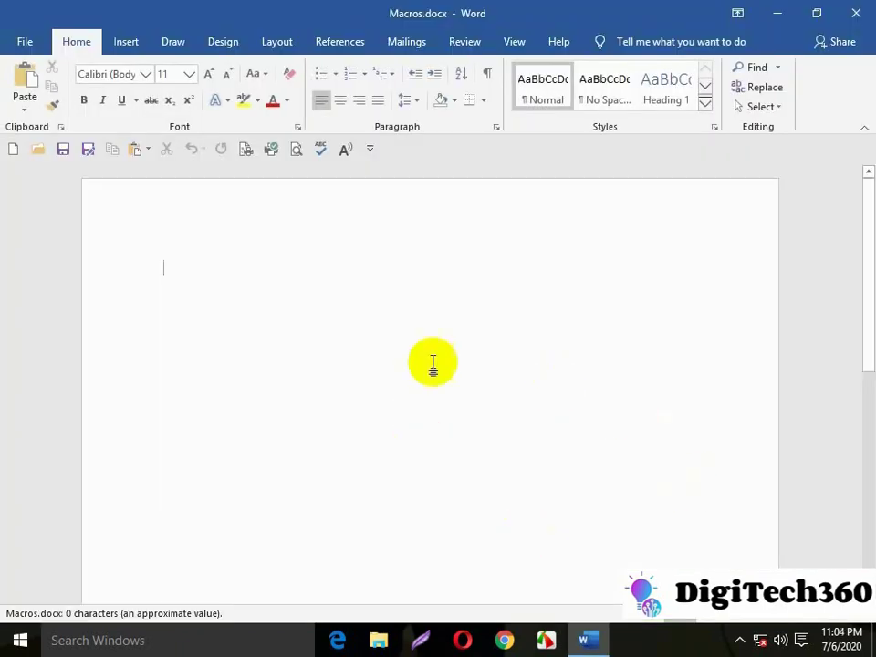
# Switch to the View tab and try a mid-page Click and Type, then undo it.
pyautogui.click(512, 46)
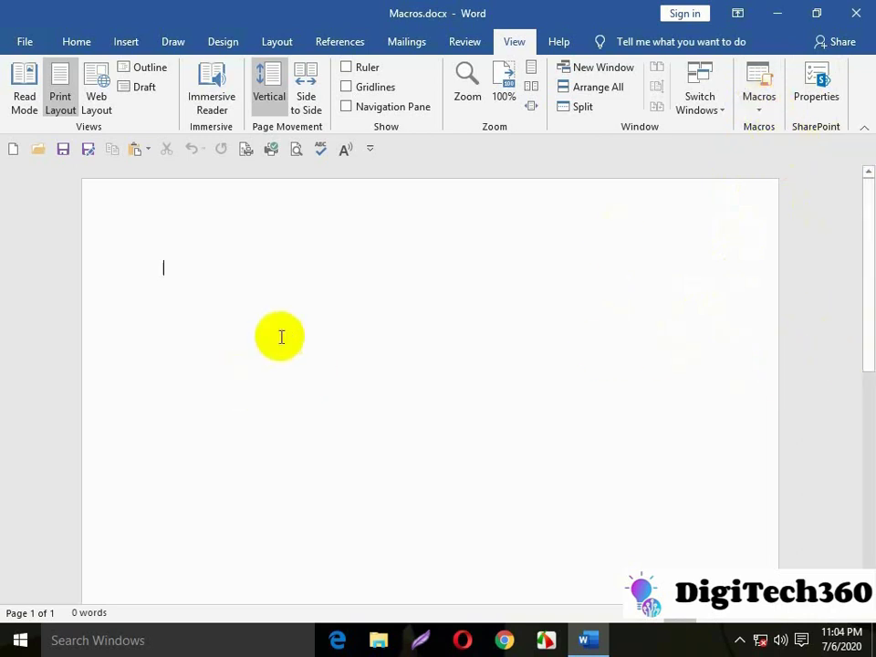
pyautogui.doubleClick(281, 337)
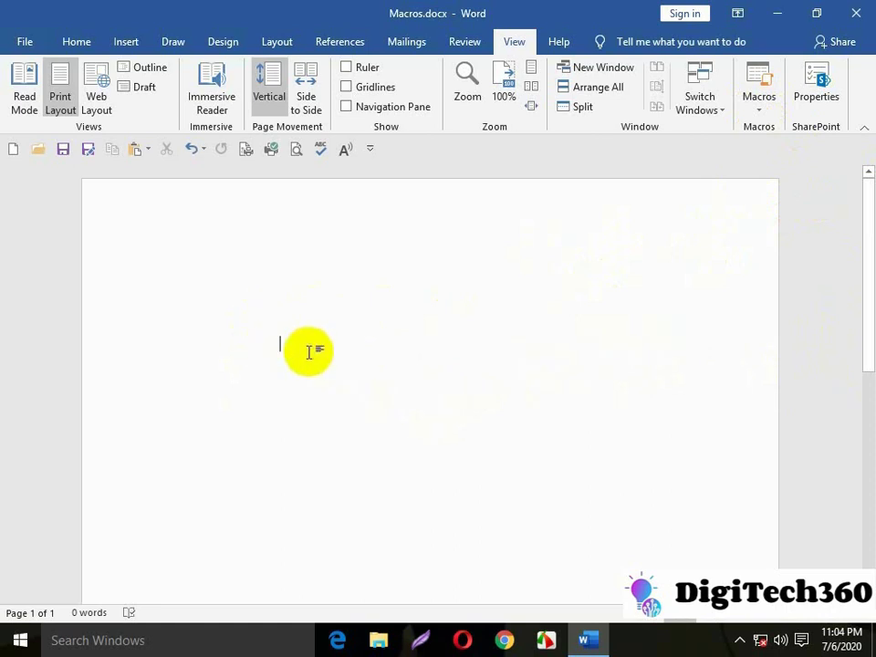
pyautogui.hotkey('ctrl', 'z')
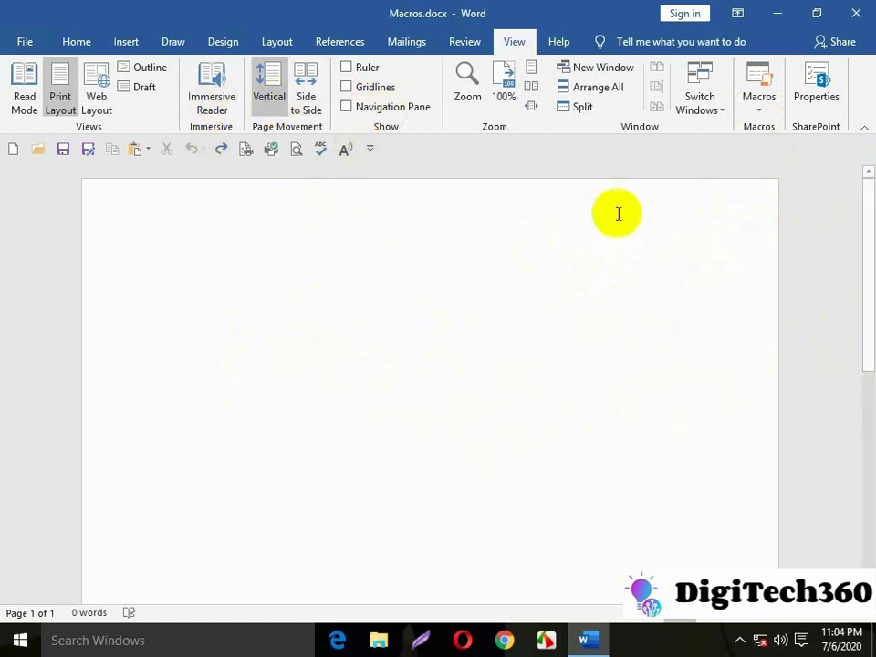
# Collapse the ribbon, then restore it to Show Tabs and Commands.
pyautogui.click(737, 13)
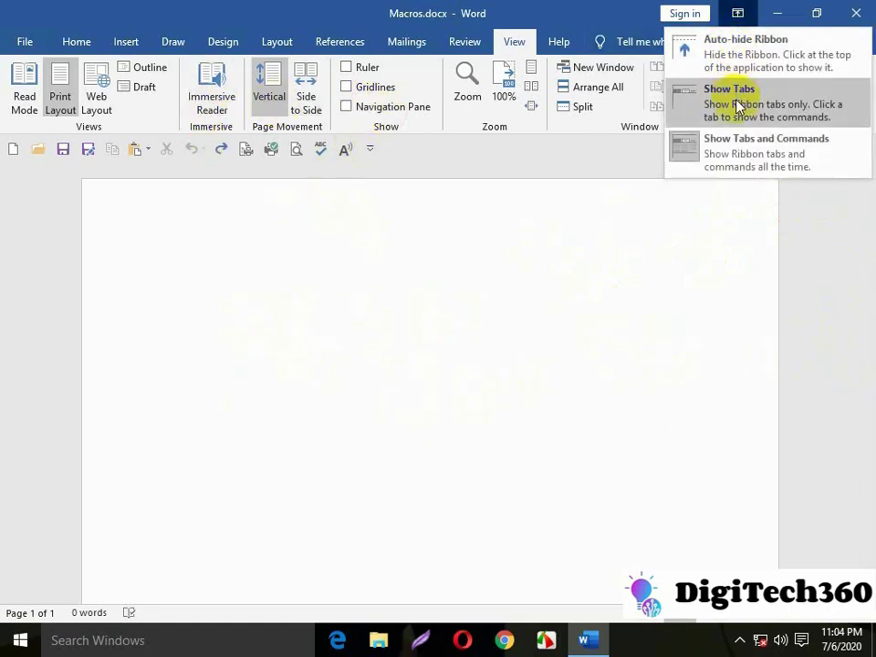
pyautogui.click(739, 107)
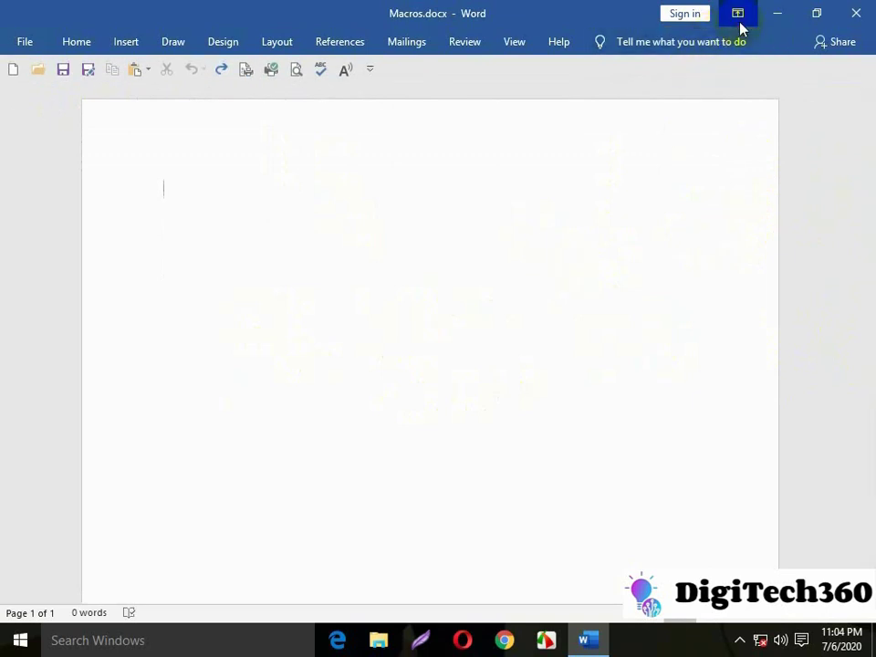
pyautogui.click(738, 16)
pyautogui.click(755, 149)
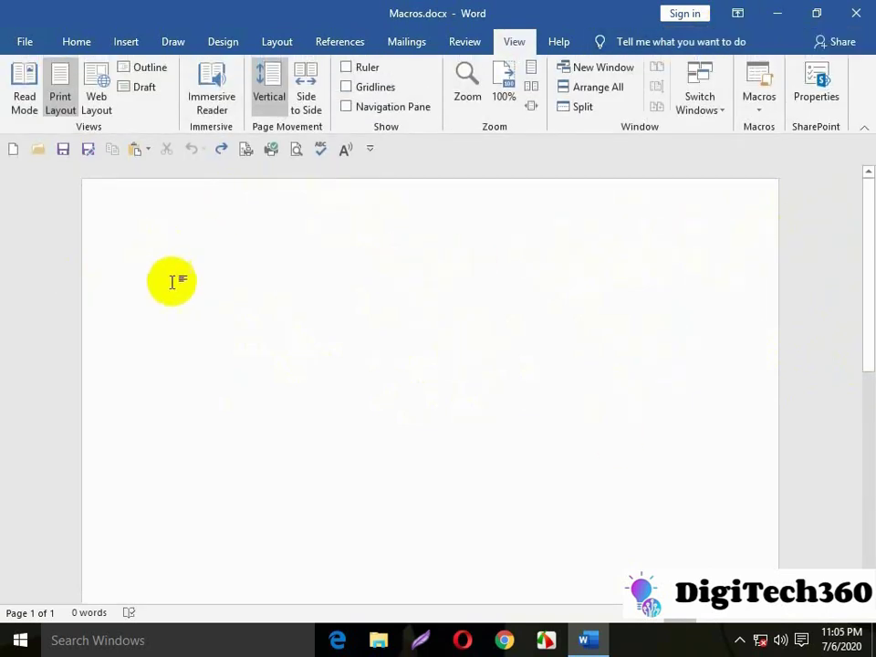
pyautogui.scroll(-3, 171, 281)
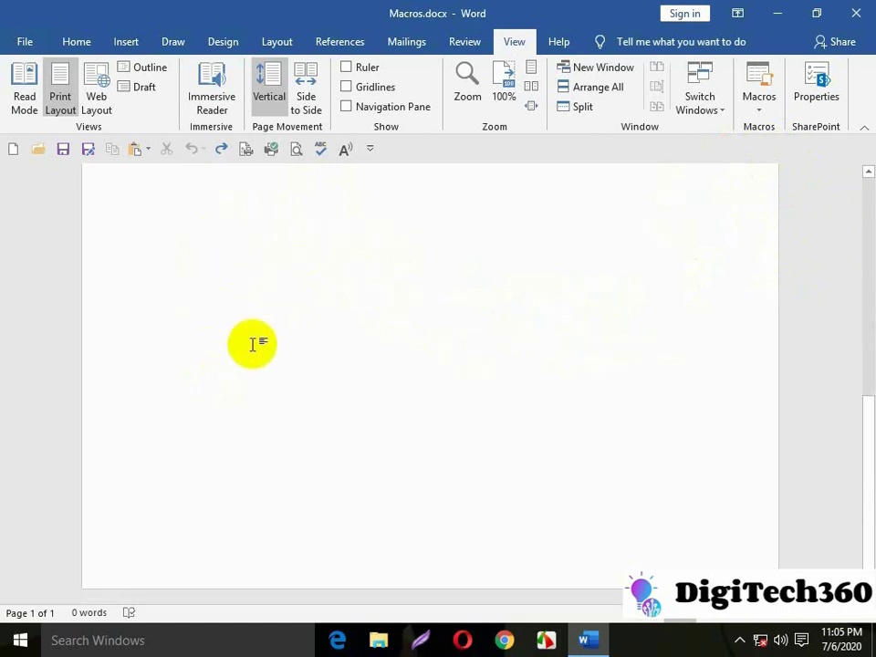
pyautogui.scroll(2, 256, 292)
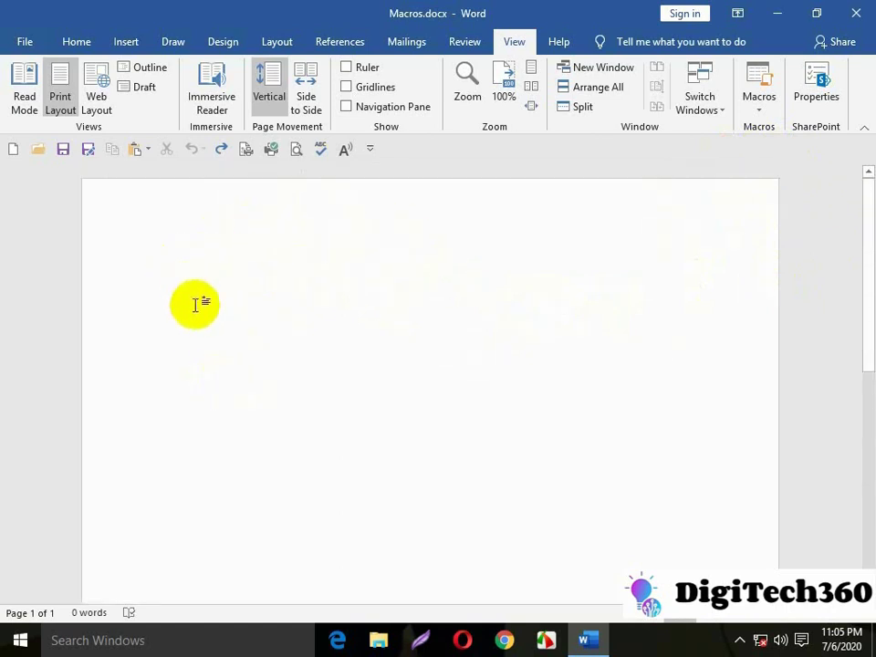
pyautogui.scroll(-3, 210, 365)
pyautogui.scroll(3, 219, 228)
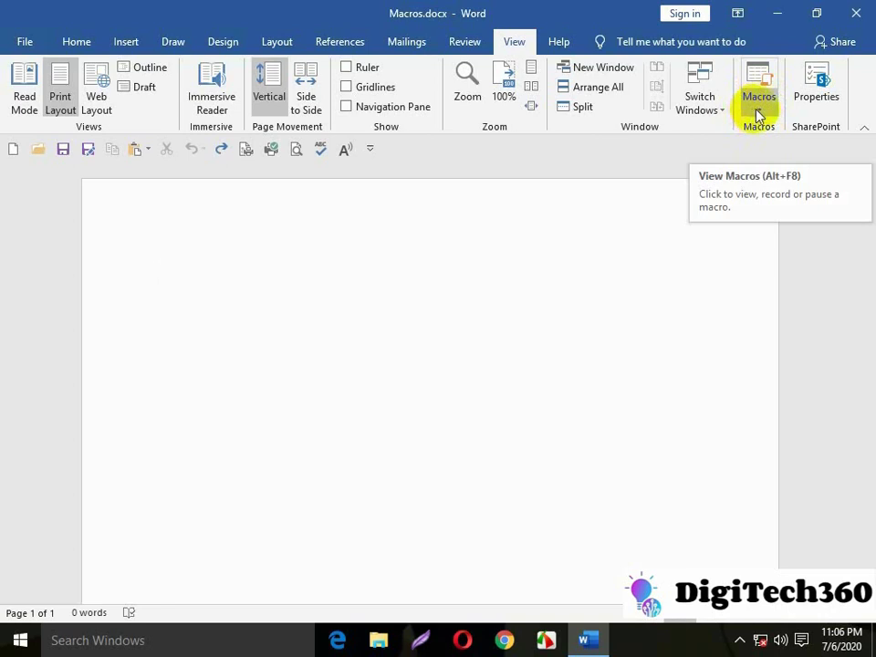
# Look through the View tab's Macros options, then minimize the Word window.
pyautogui.click(762, 113)
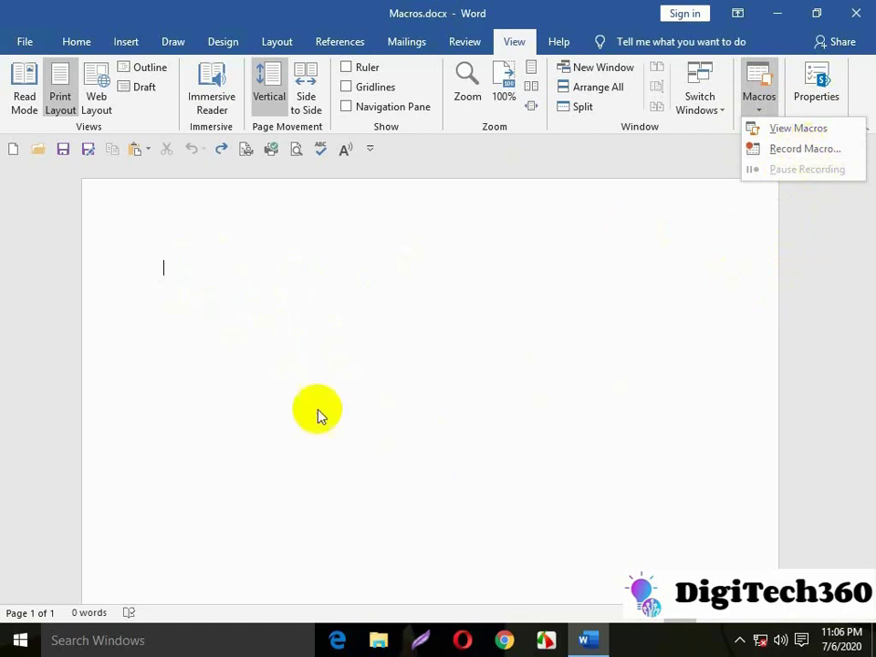
pyautogui.scroll(-2, 483, 427)
pyautogui.scroll(3, 483, 427)
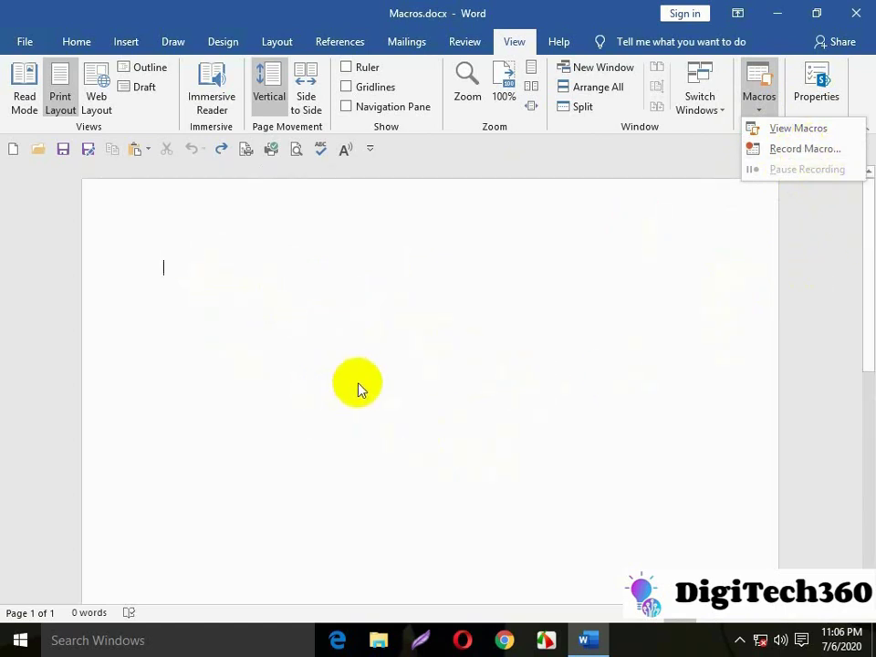
pyautogui.click(777, 13)
# Open the Application Formats folder from the desktop.
pyautogui.doubleClick(299, 472)
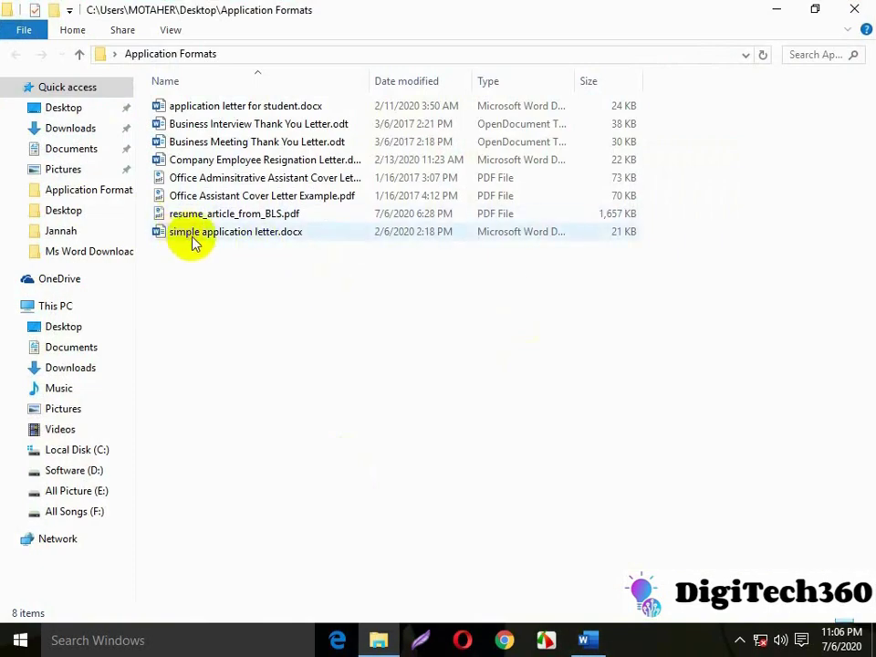
# Open Business Interview Thank You Letter.odt, copy all its text, and close it.
pyautogui.doubleClick(241, 128)
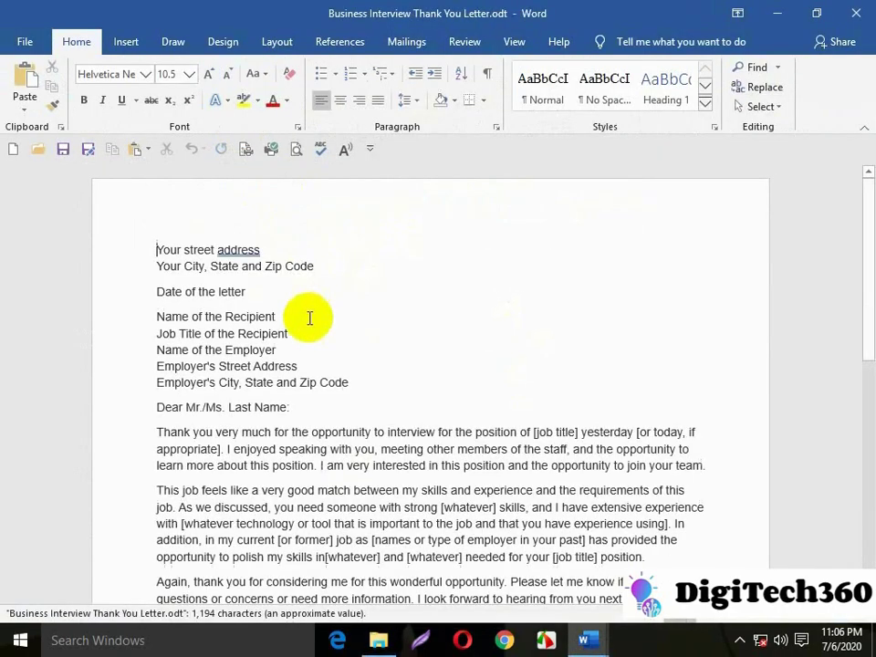
pyautogui.scroll(-5, 308, 329)
pyautogui.scroll(5, 306, 341)
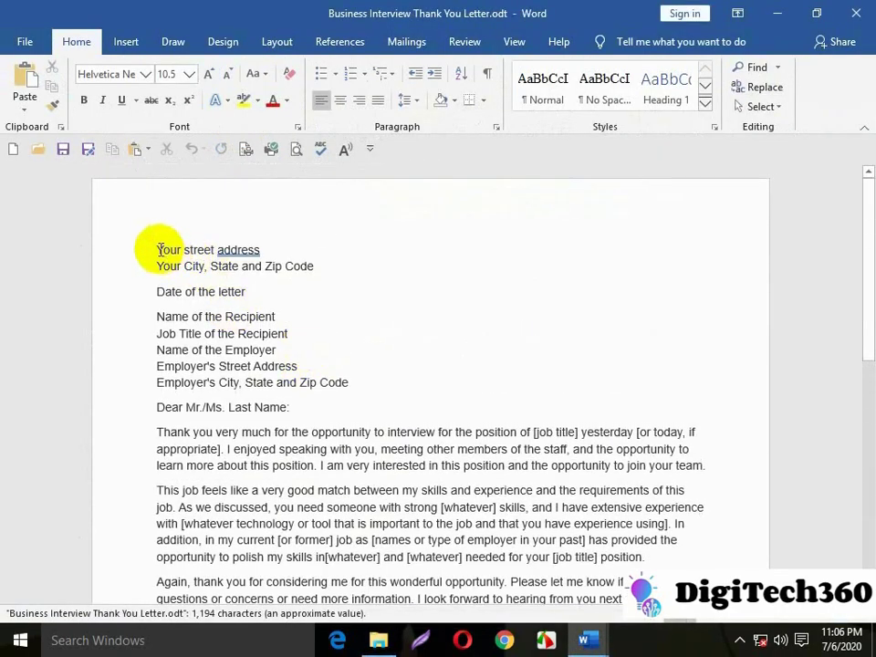
pyautogui.click(155, 247)
pyautogui.moveTo(155, 247); pyautogui.dragTo(408, 558)
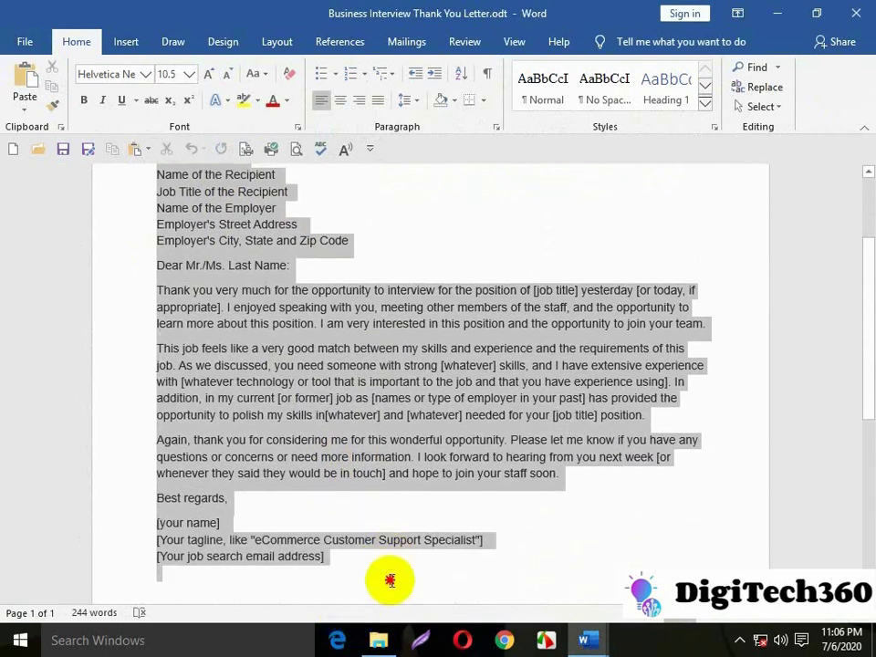
pyautogui.moveTo(408, 559); pyautogui.dragTo(372, 557)
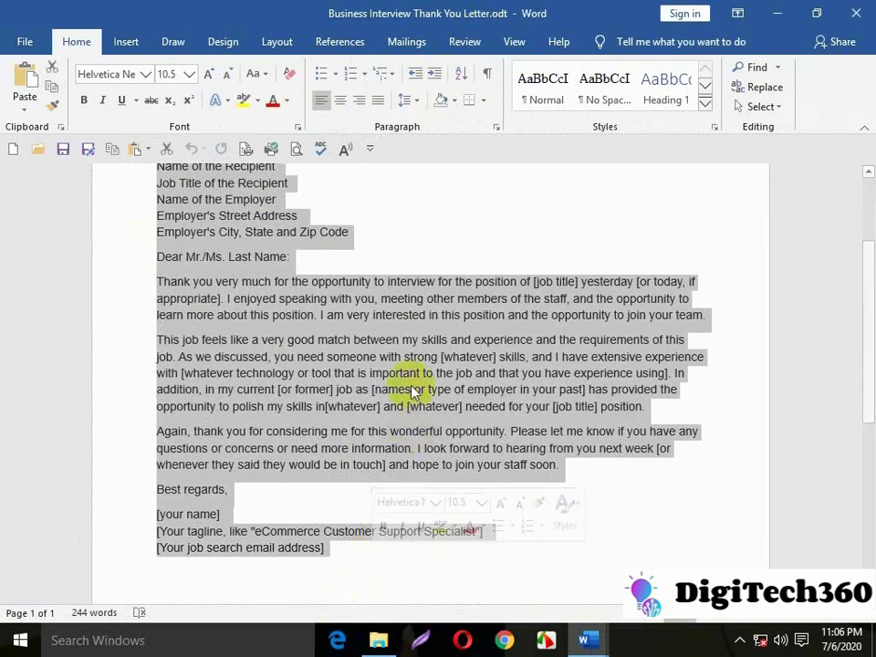
pyautogui.rightClick(389, 361)
pyautogui.click(407, 387)
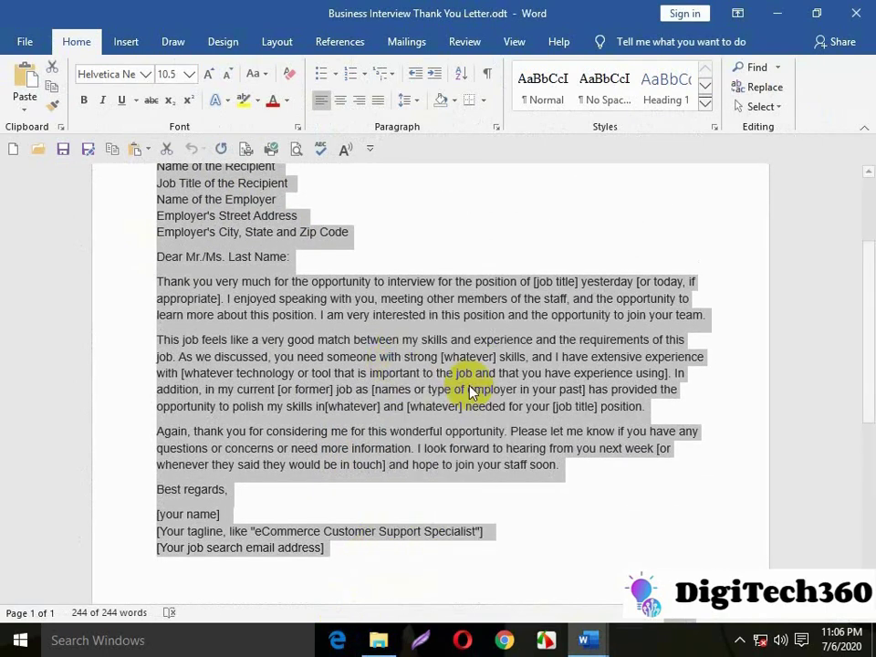
pyautogui.click(852, 9)
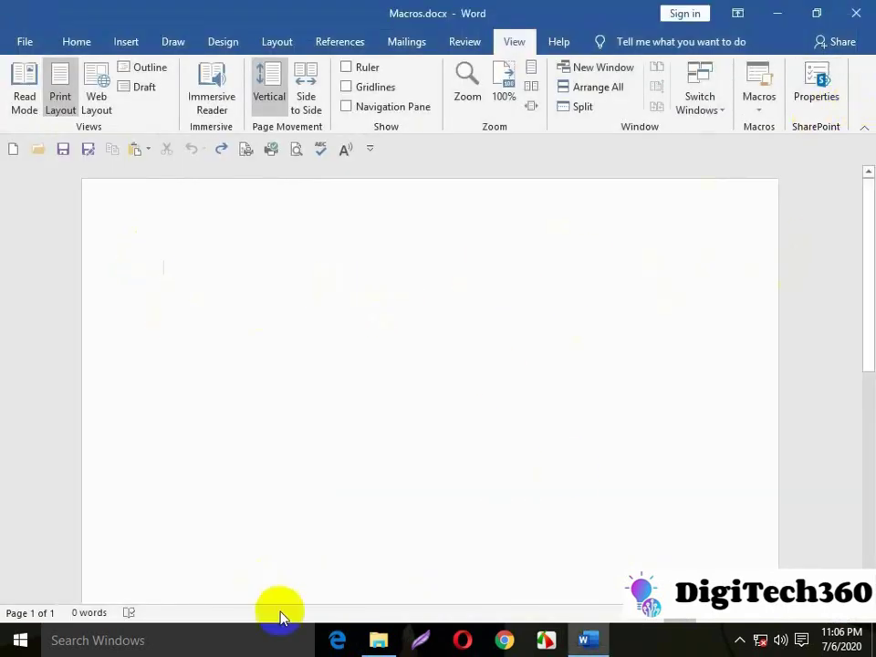
# Start recording a new macro named Interview from View > Macros > Record Macro.
pyautogui.click(764, 108)
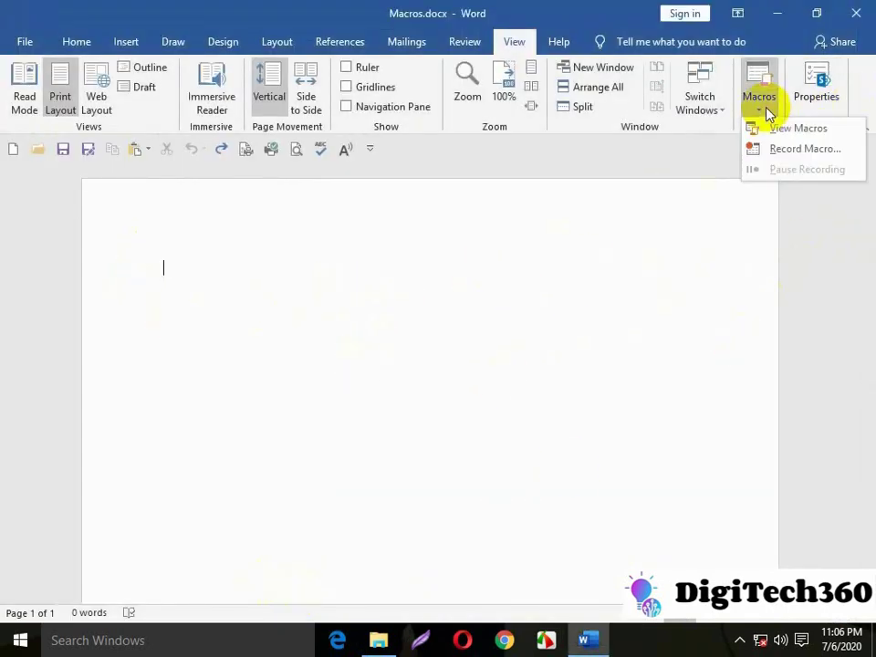
pyautogui.click(801, 151)
pyautogui.write('Interview')
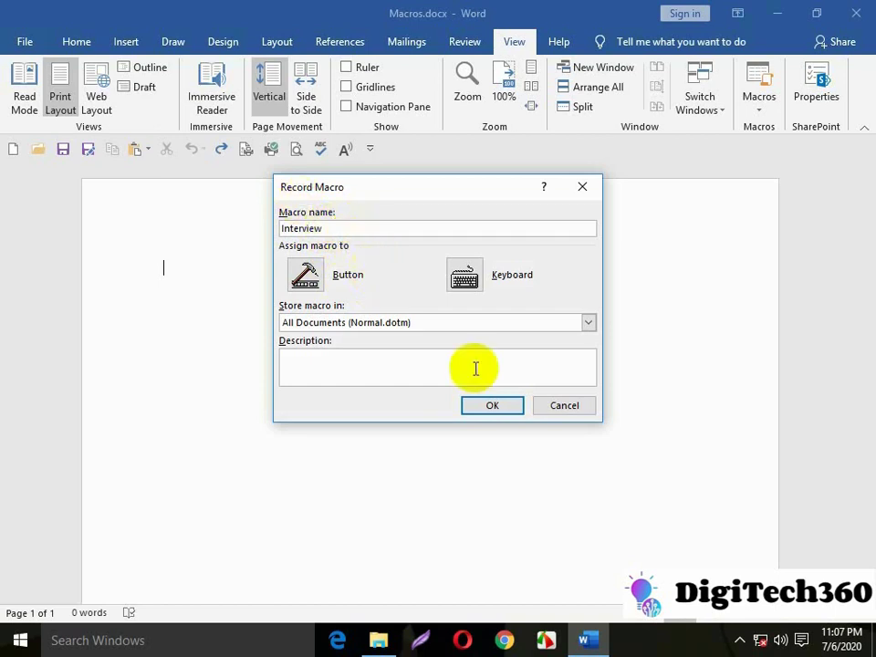
# Assign the shortcut Alt+Ctrl+I to the Interview macro and close the keyboard window.
pyautogui.click(467, 275)
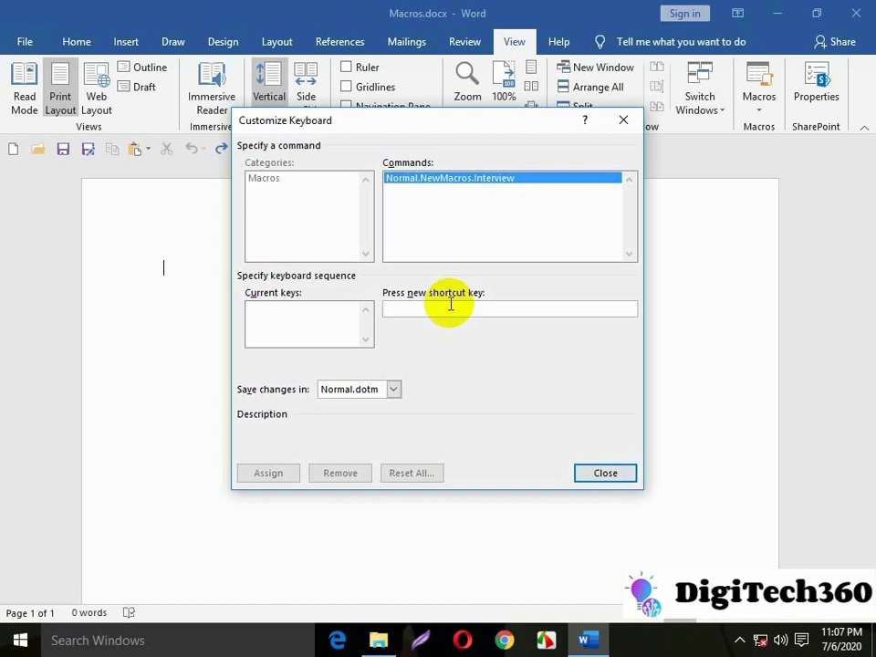
pyautogui.hotkey('ctrl', 'alt', 'i')
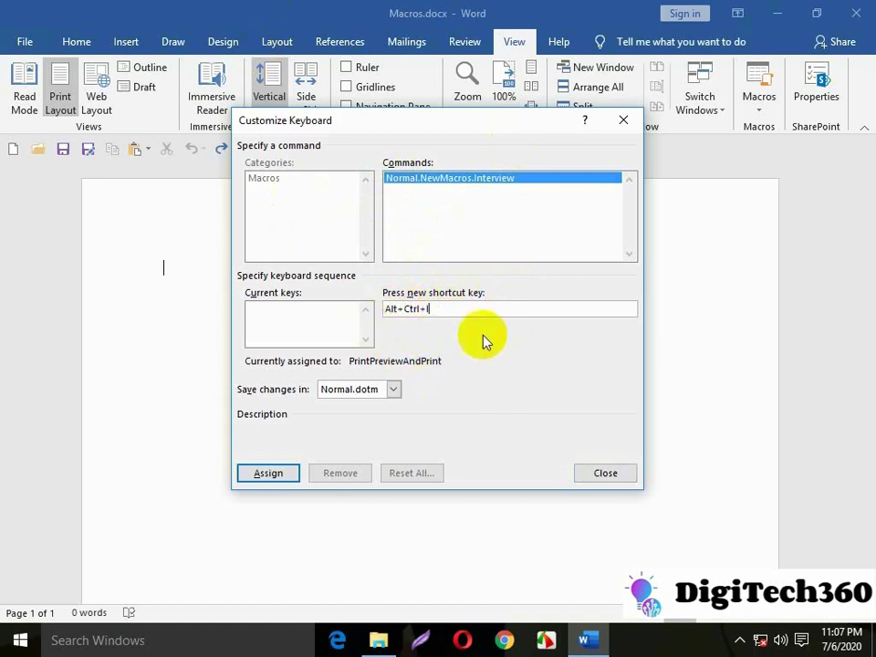
pyautogui.click(268, 475)
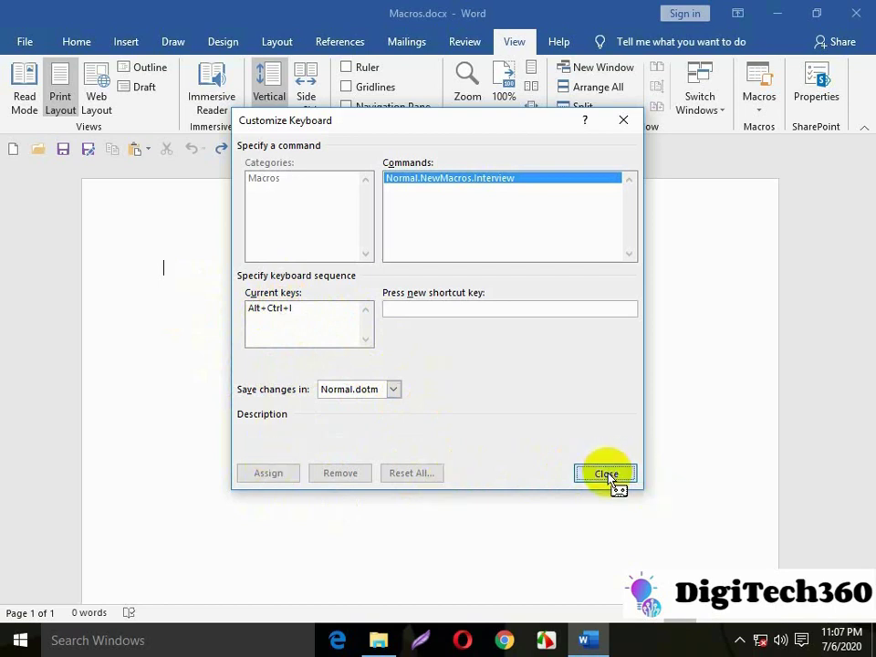
pyautogui.click(606, 474)
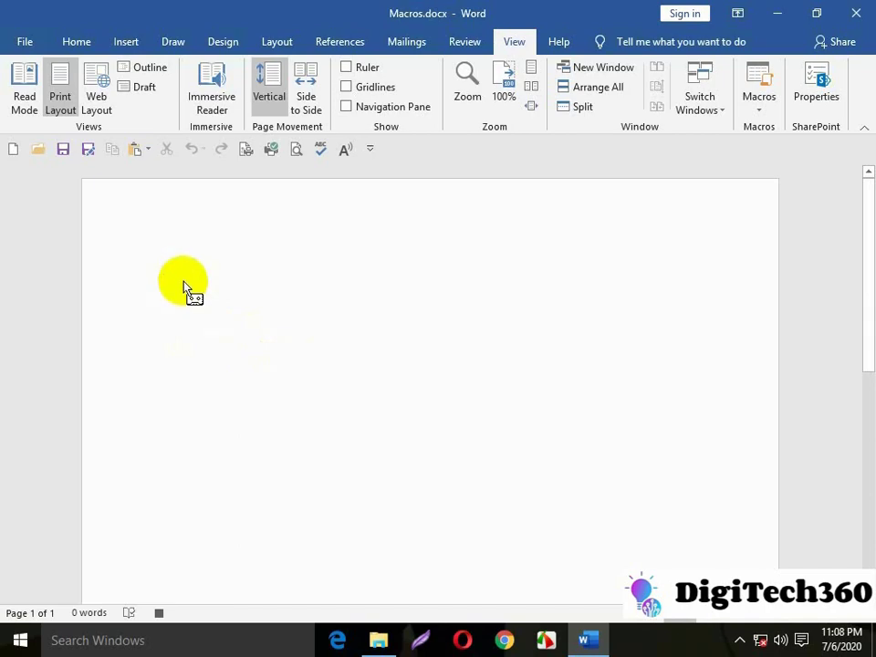
# Paste the 244-word interview thank-you letter onto the page and scroll through it.
pyautogui.hotkey('ctrl', 'v')
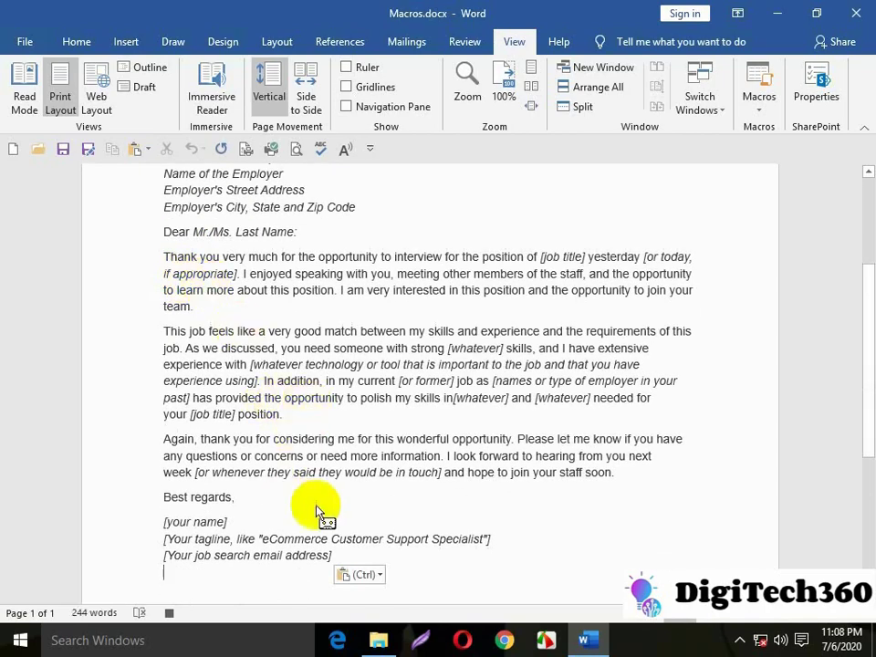
pyautogui.scroll(4, 313, 475)
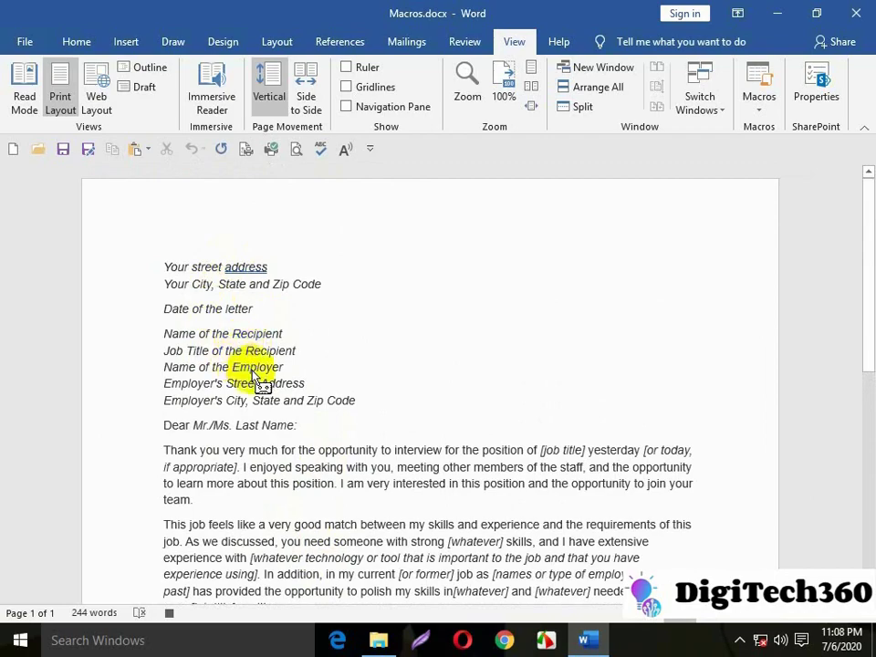
pyautogui.scroll(-5, 260, 383)
pyautogui.scroll(-2, 369, 365)
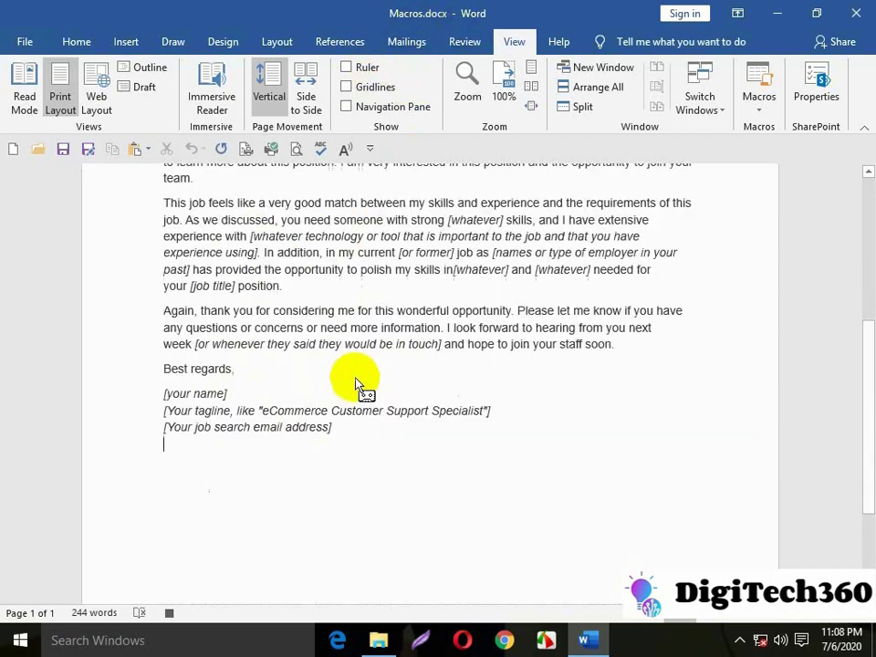
pyautogui.scroll(-2, 342, 397)
pyautogui.scroll(5, 342, 401)
pyautogui.scroll(4, 323, 394)
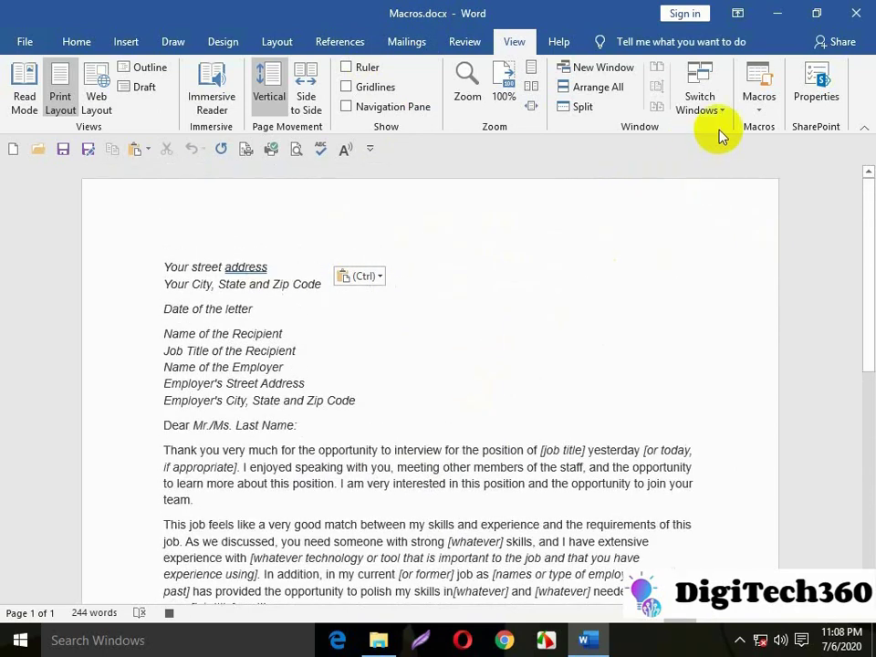
pyautogui.click(760, 102)
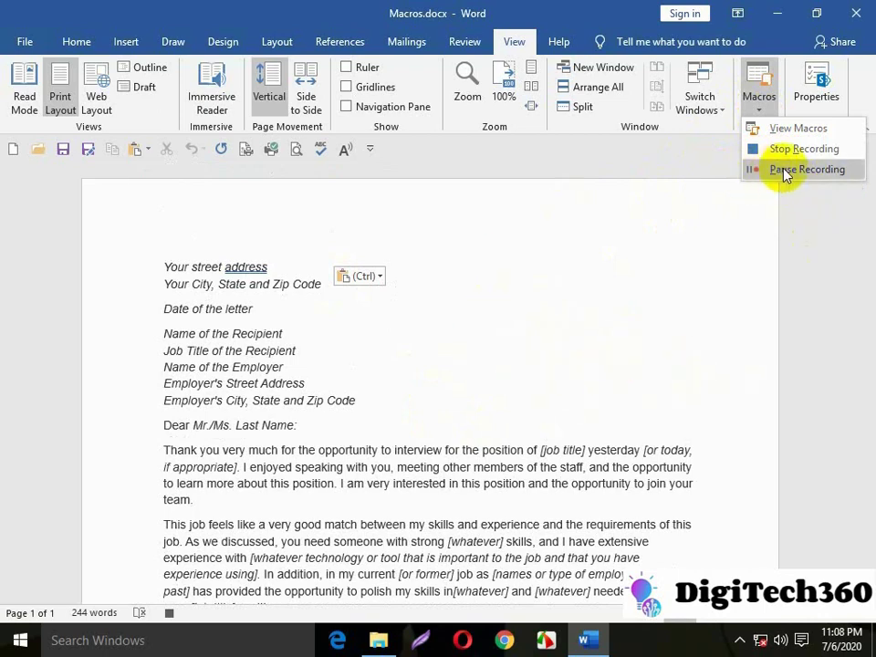
# Stop recording the Interview macro via Macros > Stop Recording.
pyautogui.scroll(-5, 639, 365)
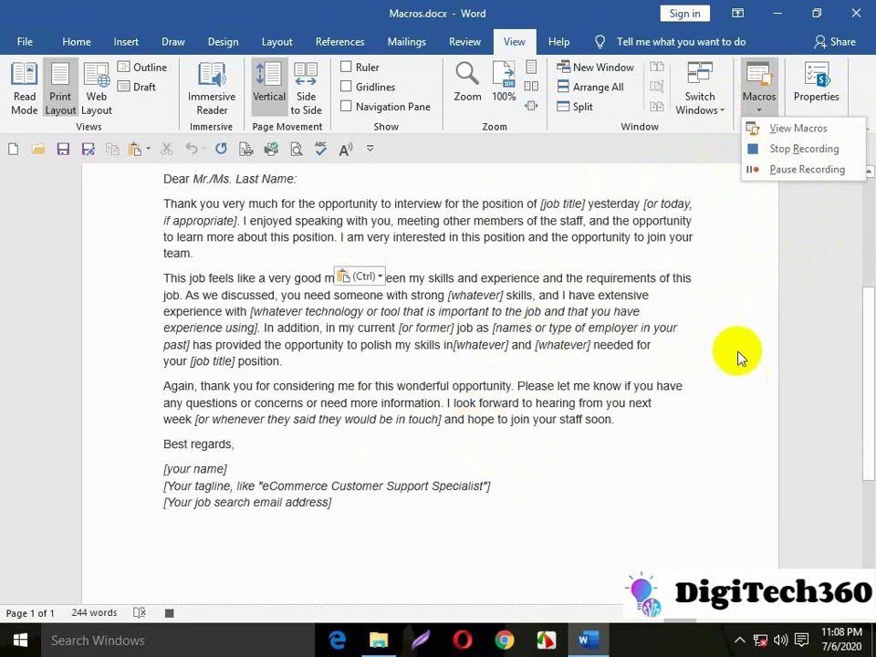
pyautogui.scroll(5, 739, 352)
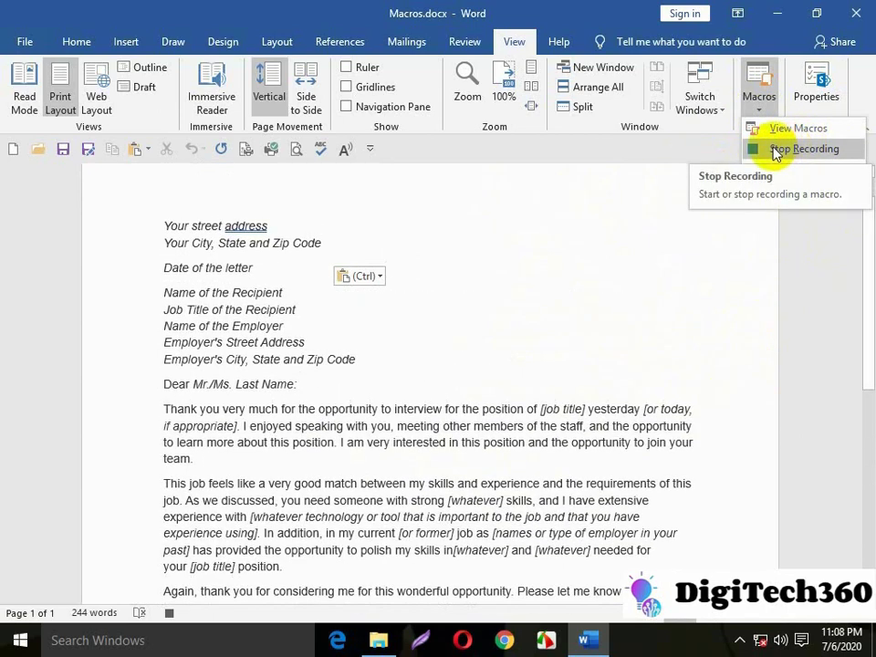
pyautogui.click(774, 150)
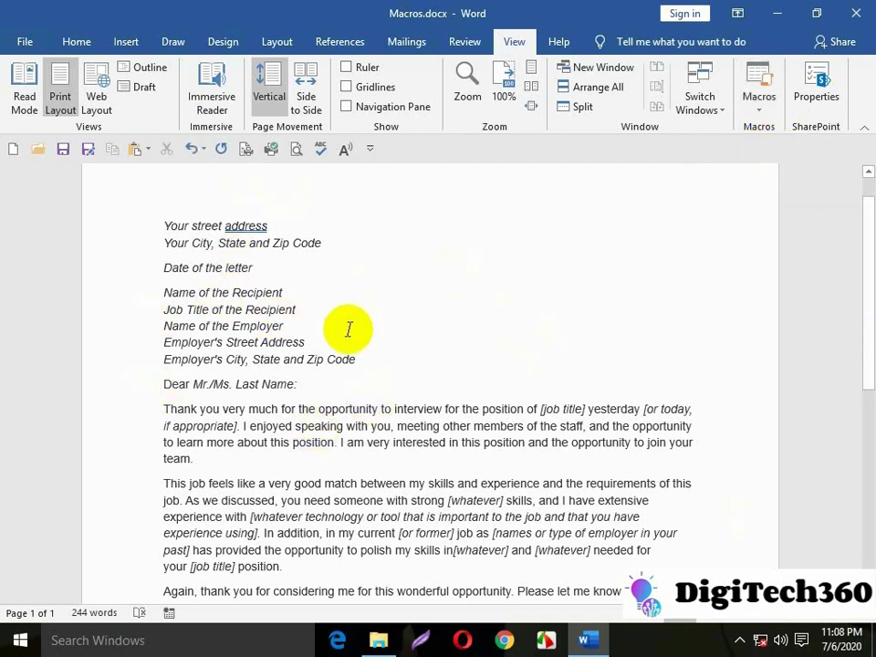
pyautogui.scroll(-2, 339, 274)
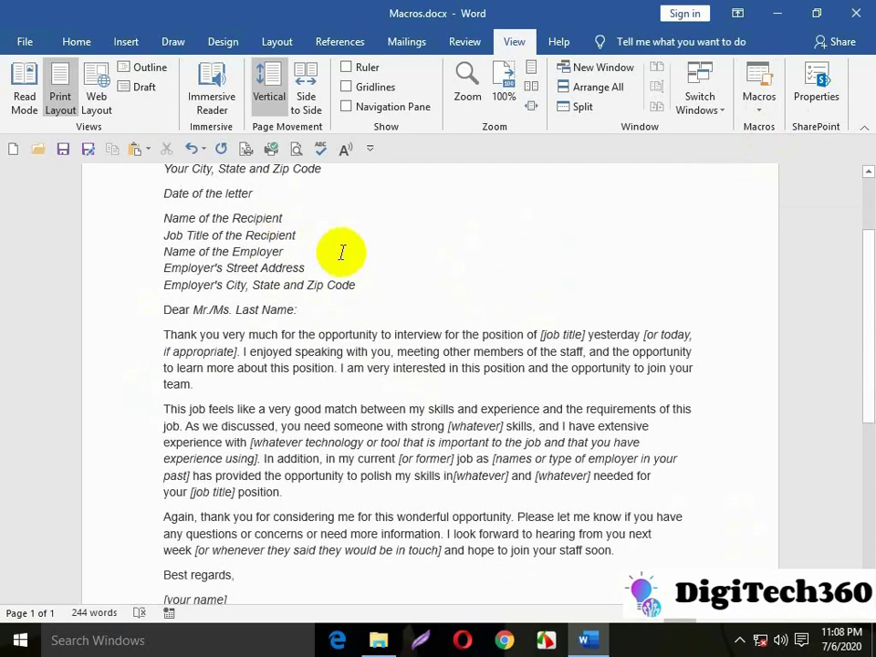
pyautogui.scroll(3, 273, 265)
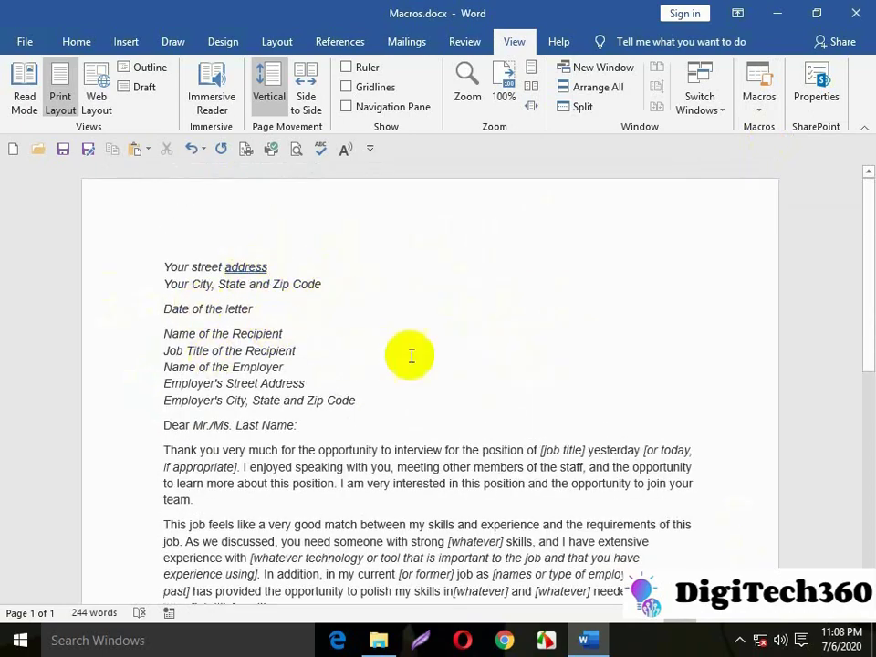
pyautogui.scroll(-2, 410, 354)
pyautogui.scroll(2, 300, 347)
pyautogui.scroll(-5, 224, 314)
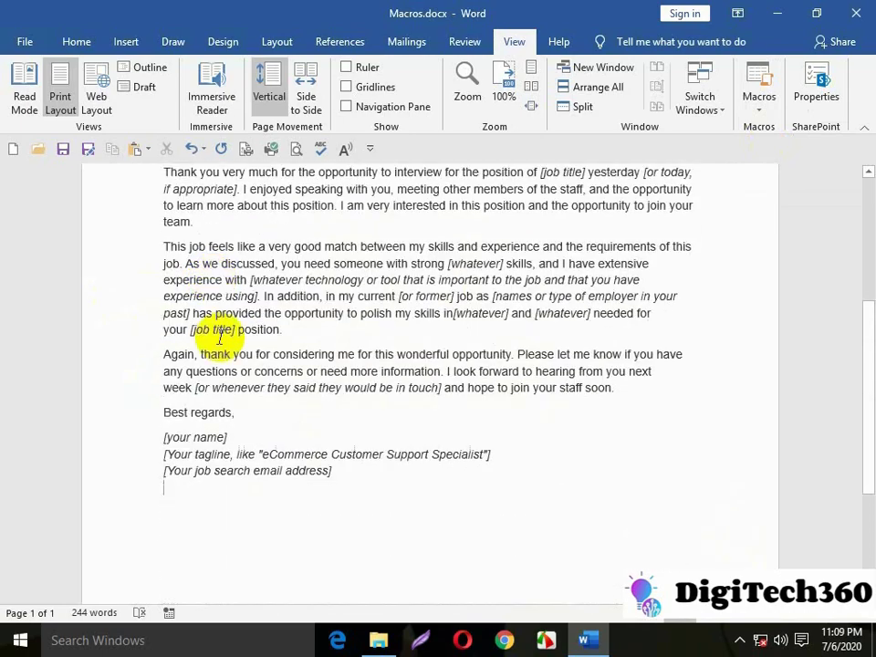
pyautogui.scroll(-4, 246, 365)
pyautogui.scroll(6, 251, 328)
pyautogui.scroll(4, 233, 255)
pyautogui.scroll(2, 201, 251)
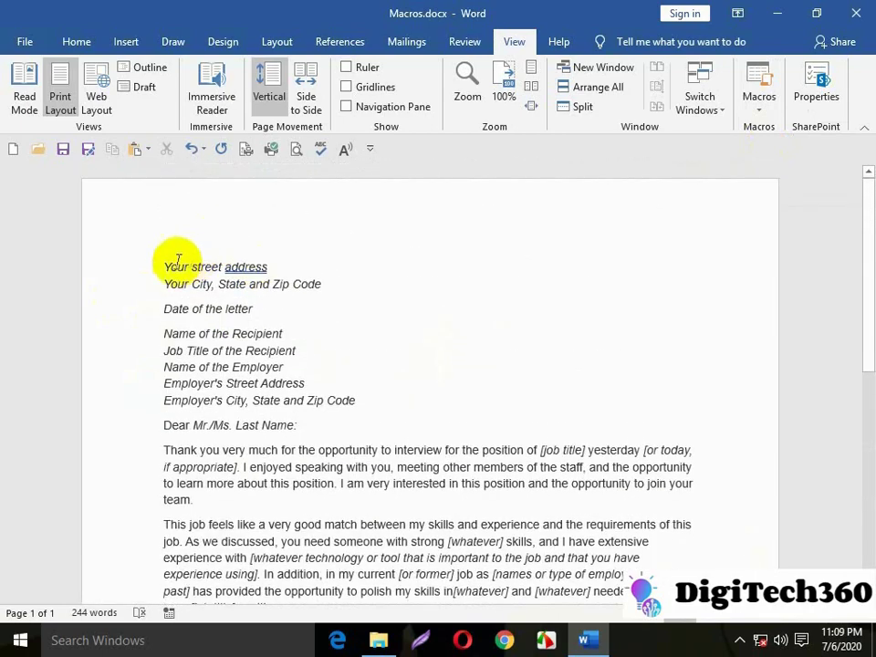
pyautogui.scroll(-4, 317, 515)
pyautogui.scroll(-1, 265, 456)
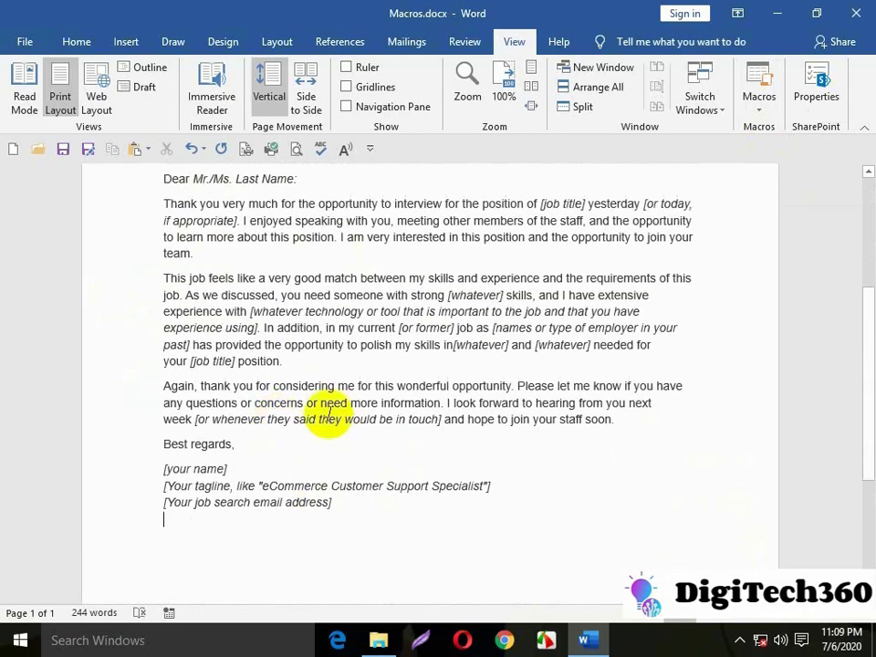
pyautogui.scroll(2, 283, 313)
pyautogui.scroll(1, 228, 278)
pyautogui.scroll(2, 230, 279)
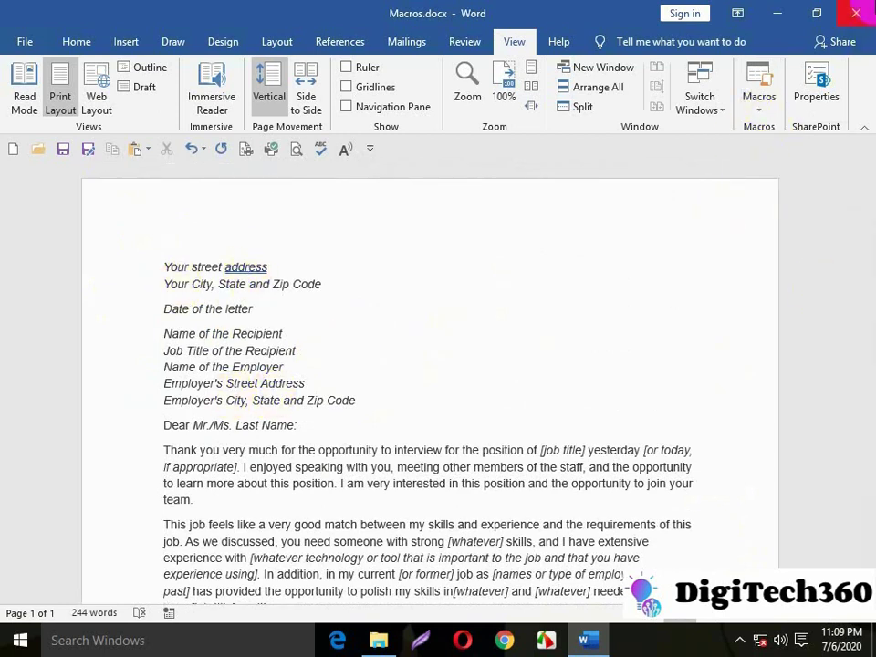
# Close Macros.docx without saving, close File Explorer, and refresh the desktop.
pyautogui.click(868, 11)
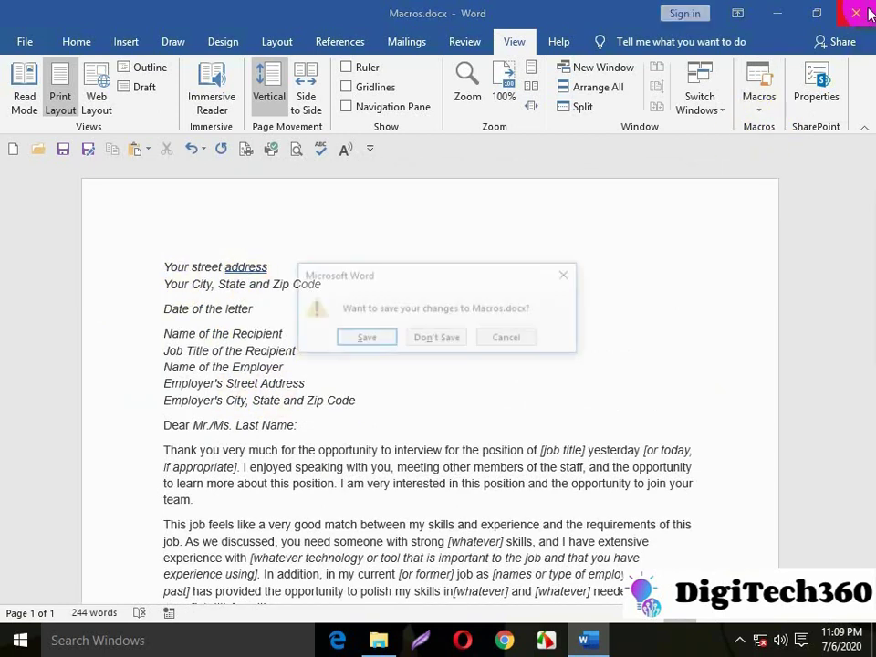
pyautogui.click(439, 339)
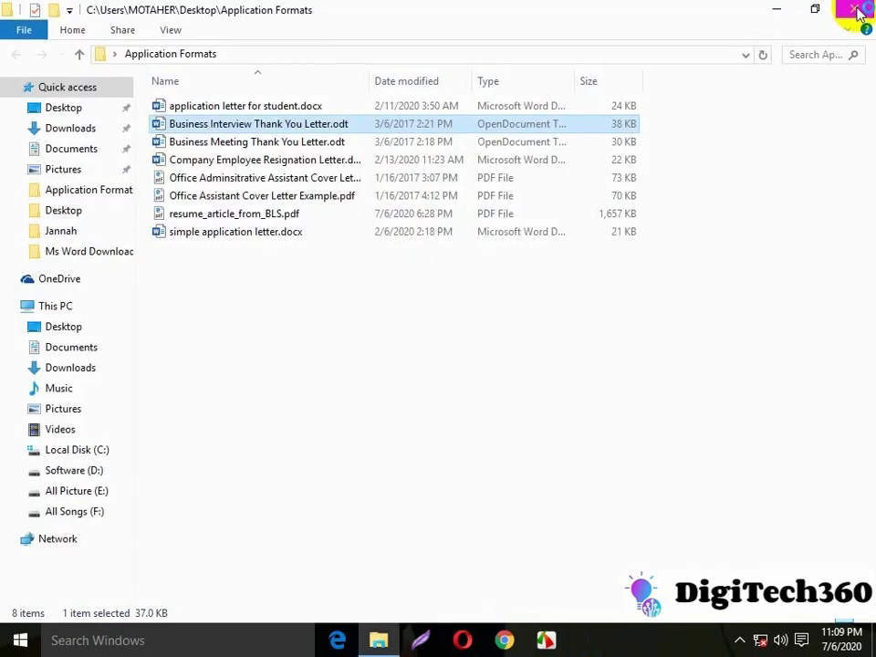
pyautogui.click(779, 10)
pyautogui.rightClick(447, 143)
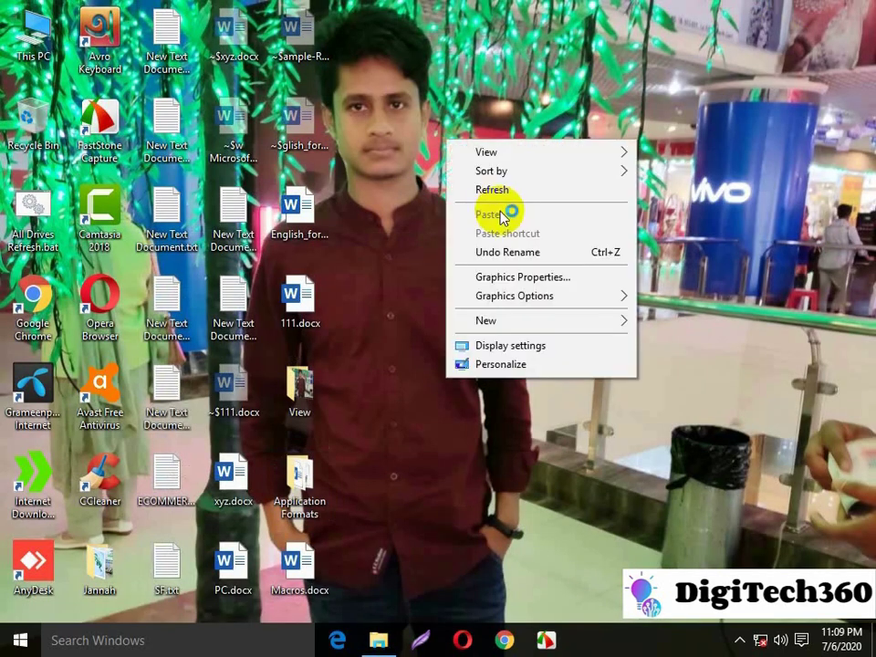
pyautogui.click(502, 190)
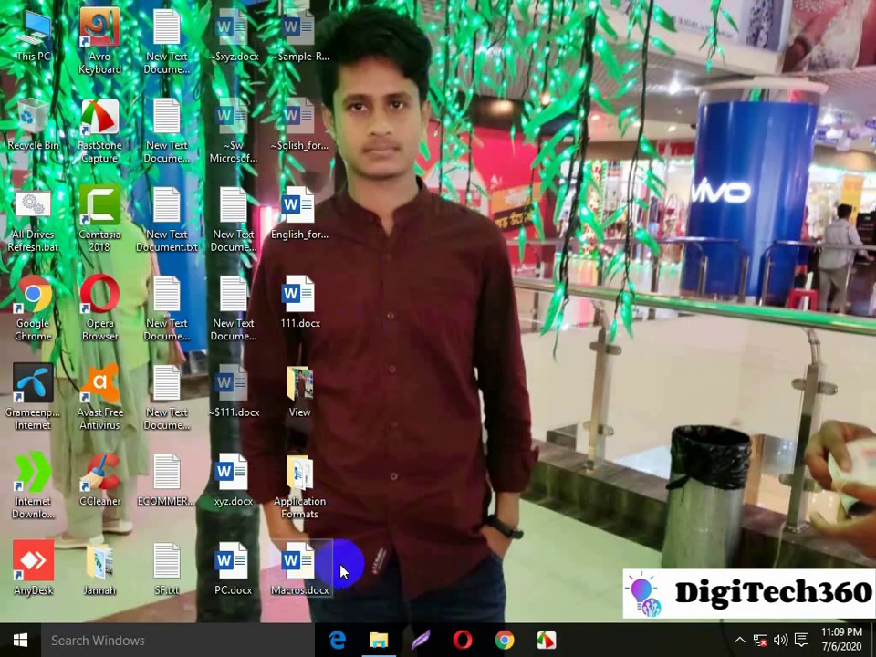
# Reopen Macros.docx and confirm the Interview macro appears in the View Macros list.
pyautogui.doubleClick(299, 566)
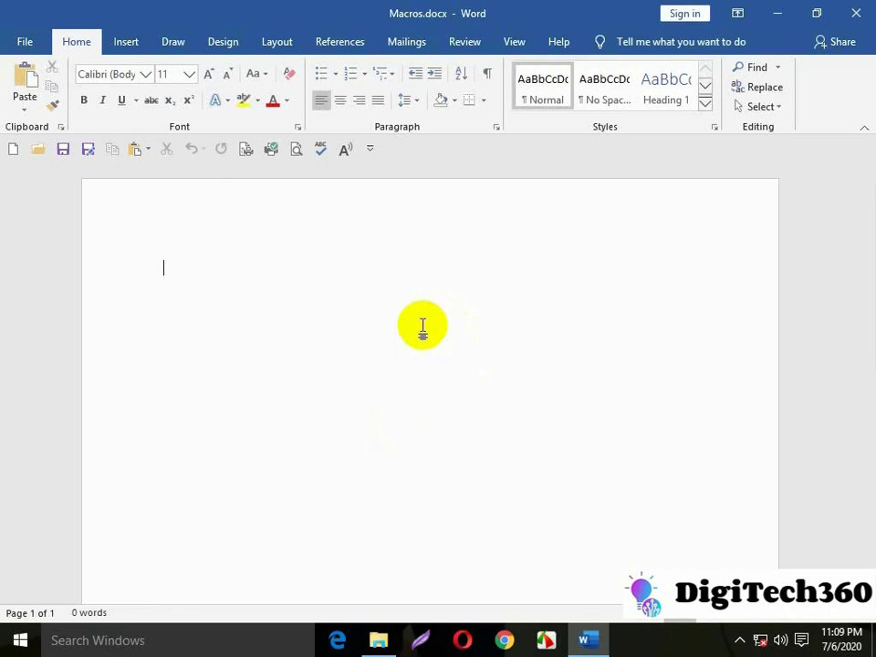
pyautogui.click(511, 50)
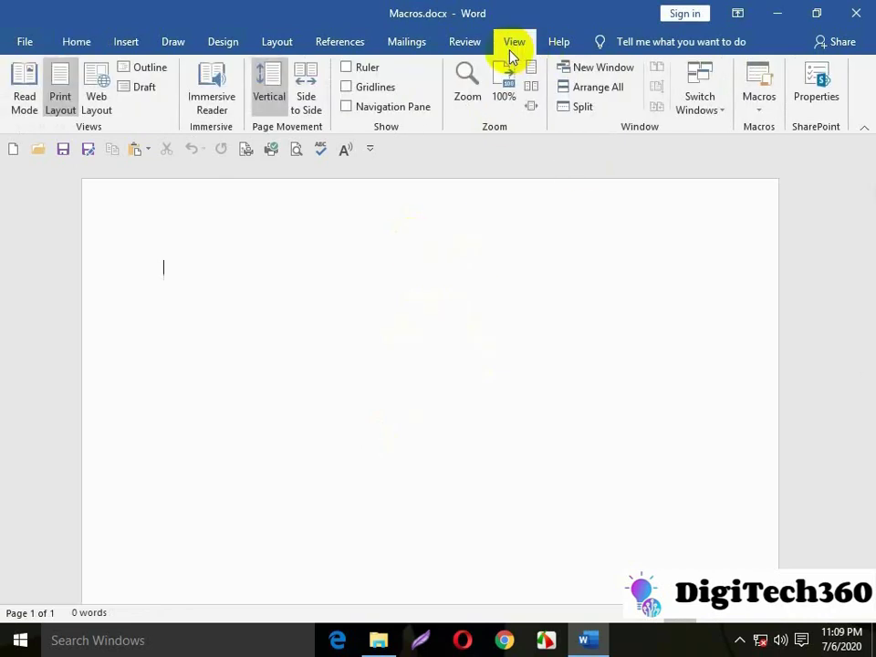
pyautogui.click(762, 120)
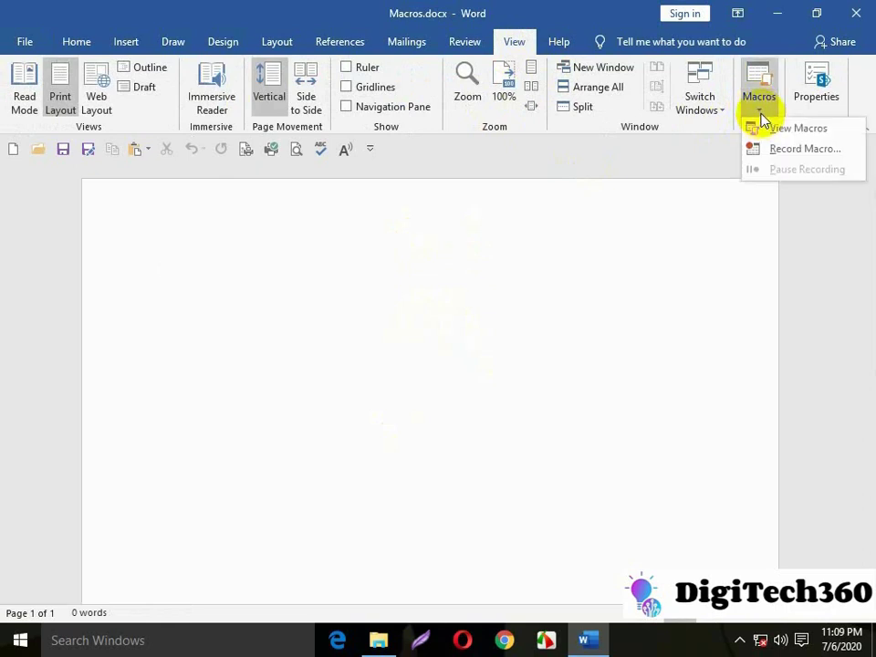
pyautogui.click(768, 129)
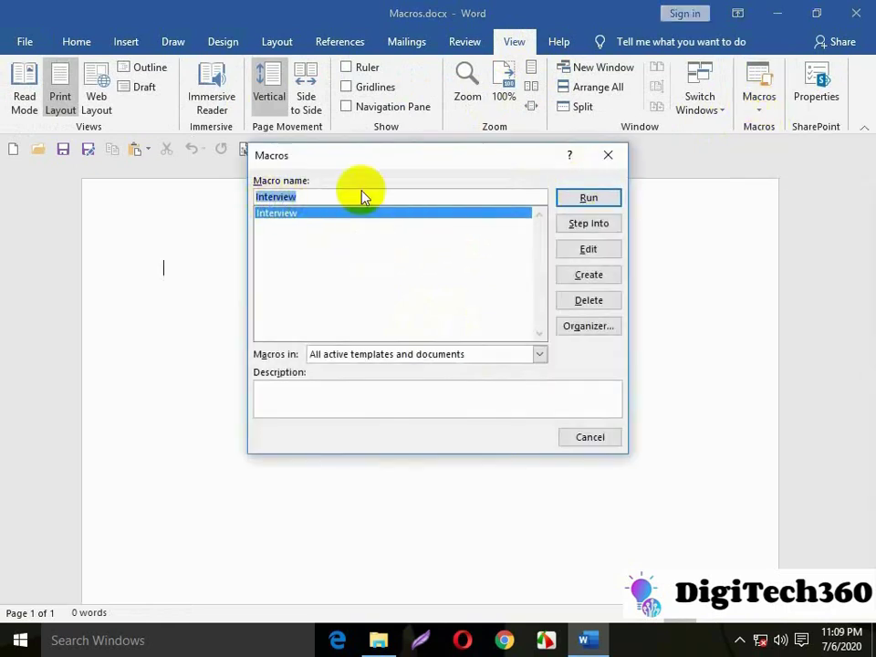
pyautogui.click(607, 442)
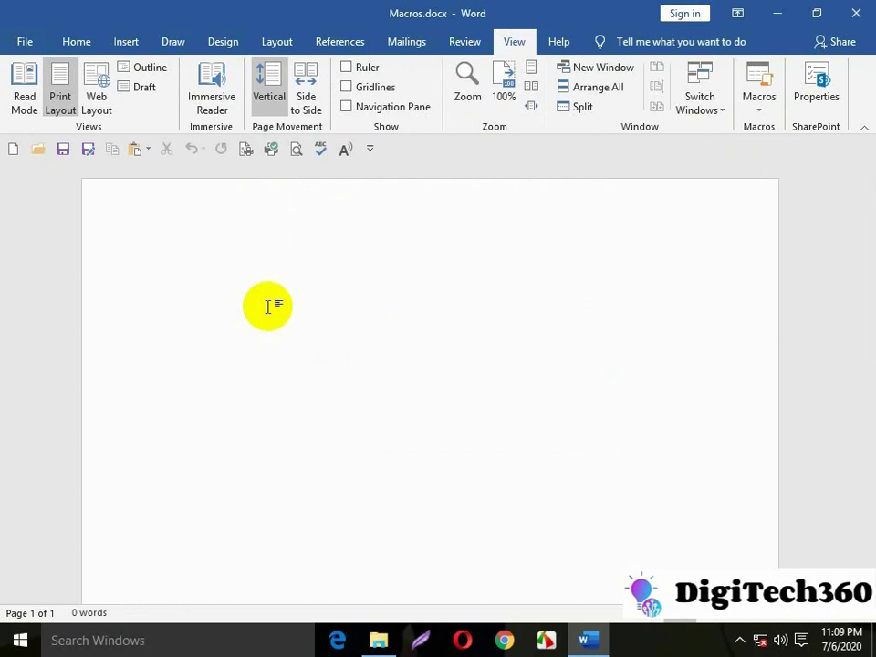
# Paste the 244-word interview thank-you letter into Macros.docx and scroll through to check it.
pyautogui.hotkey('ctrl', 'v')
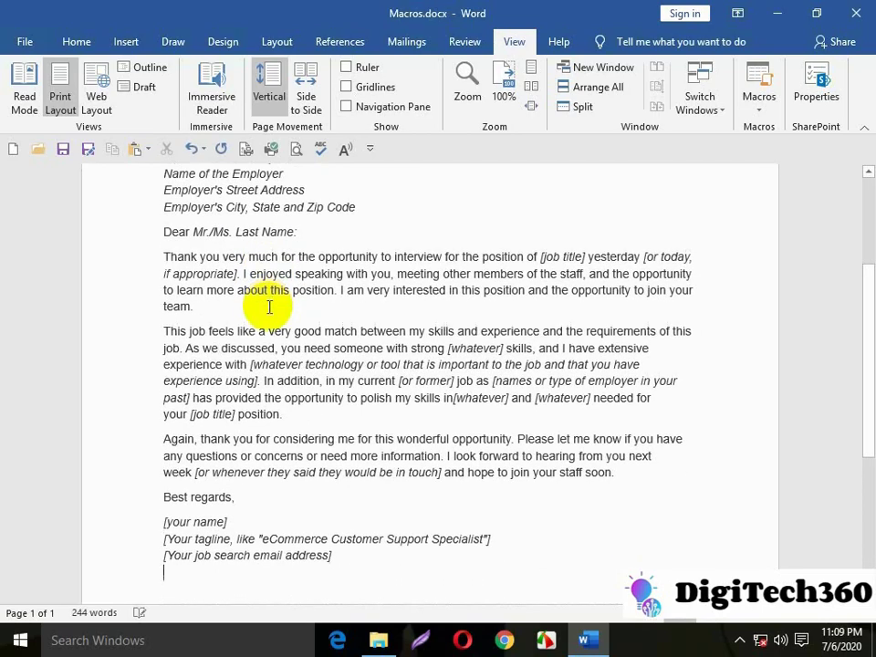
pyautogui.scroll(5, 273, 365)
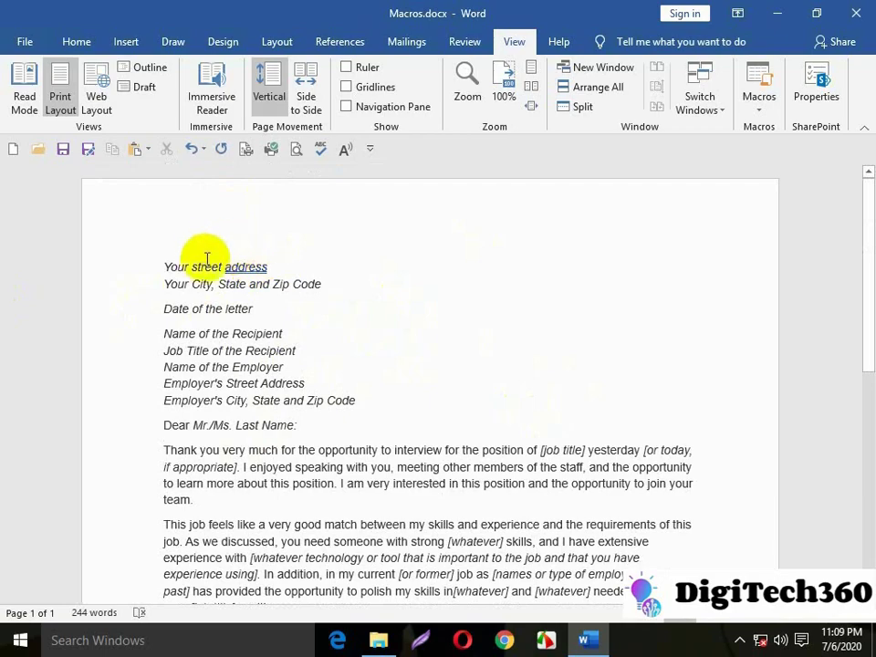
pyautogui.scroll(-4, 233, 336)
pyautogui.scroll(-2, 318, 445)
pyautogui.scroll(-4, 434, 420)
pyautogui.scroll(7, 433, 419)
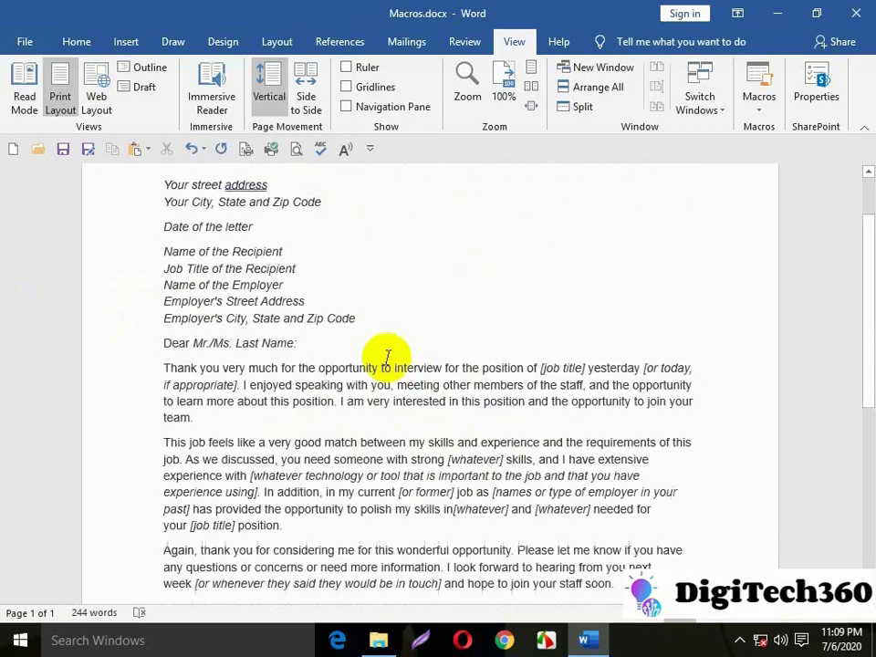
pyautogui.scroll(2, 387, 357)
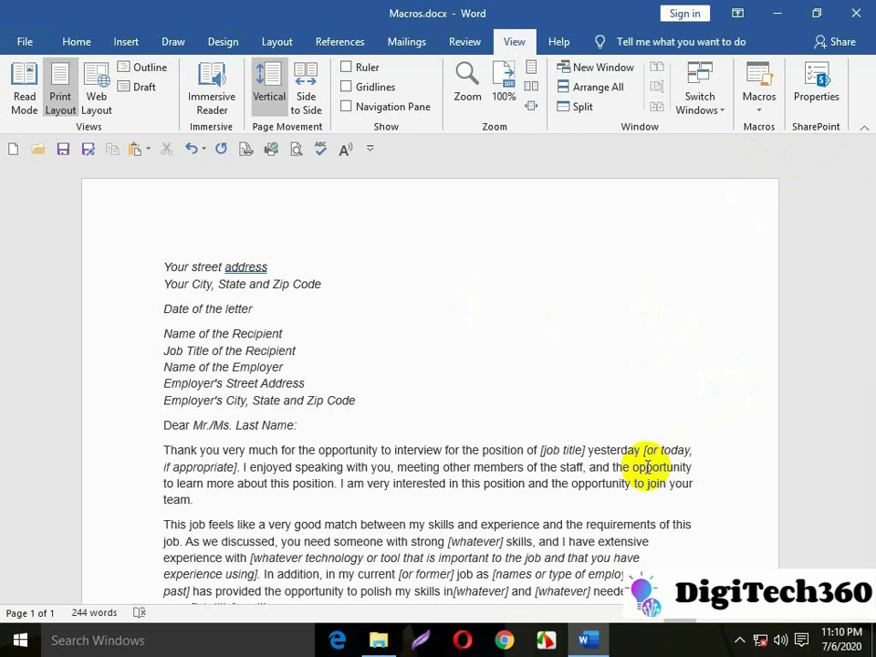
pyautogui.scroll(-3, 327, 339)
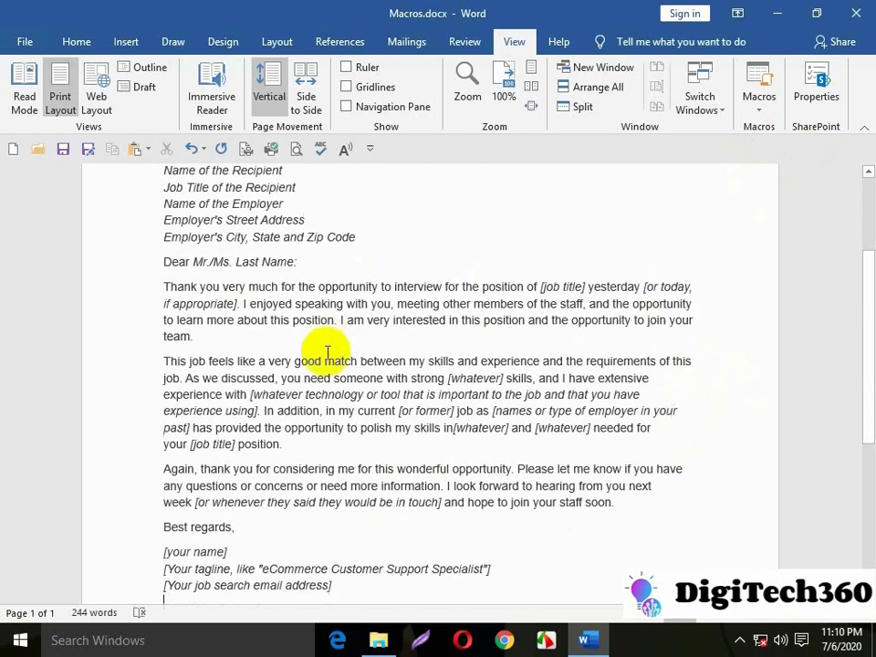
pyautogui.scroll(3, 419, 270)
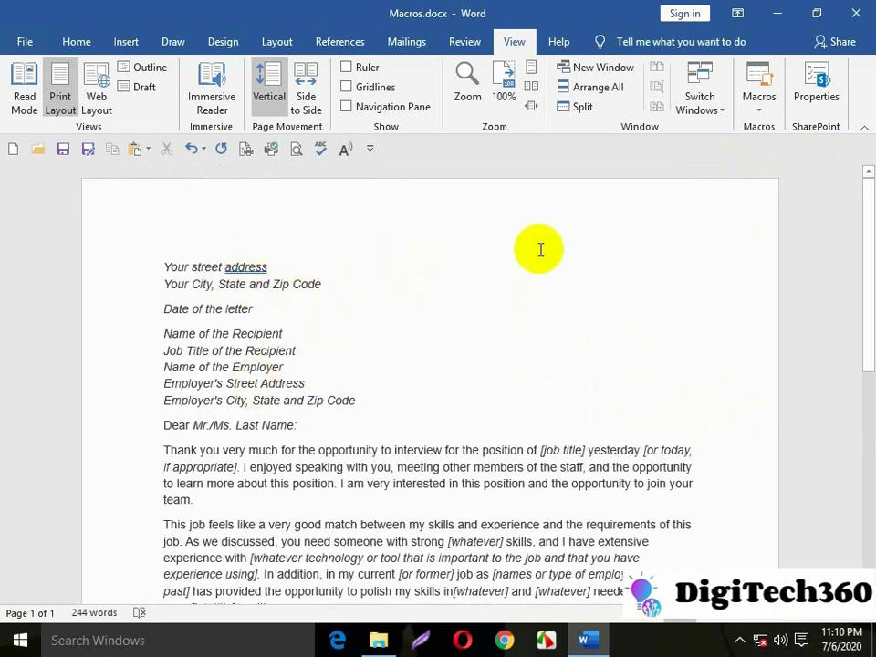
# Open the Interview macro's code in the Visual Basic editor, then close the editor to return to the letter.
pyautogui.click(763, 107)
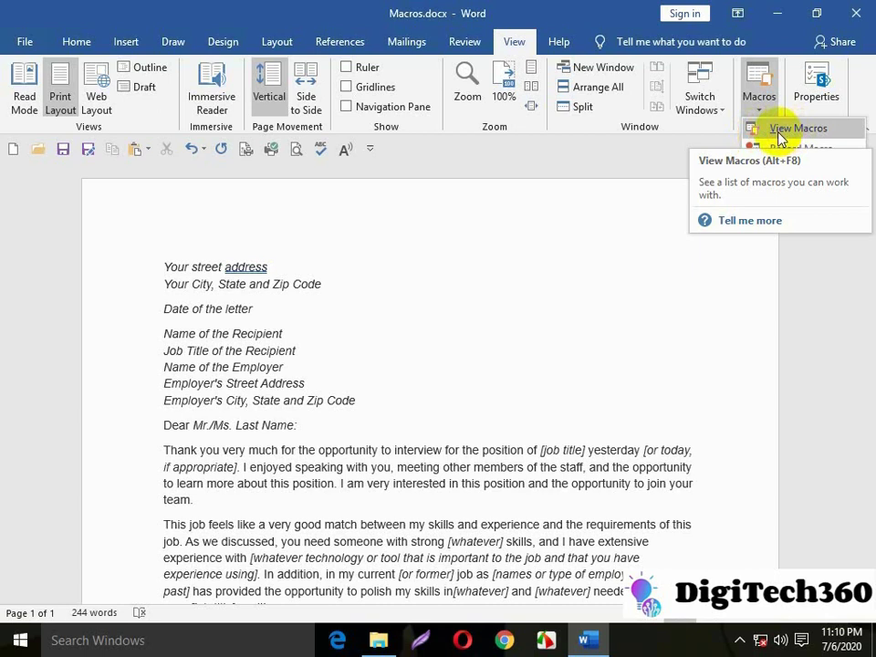
pyautogui.click(777, 133)
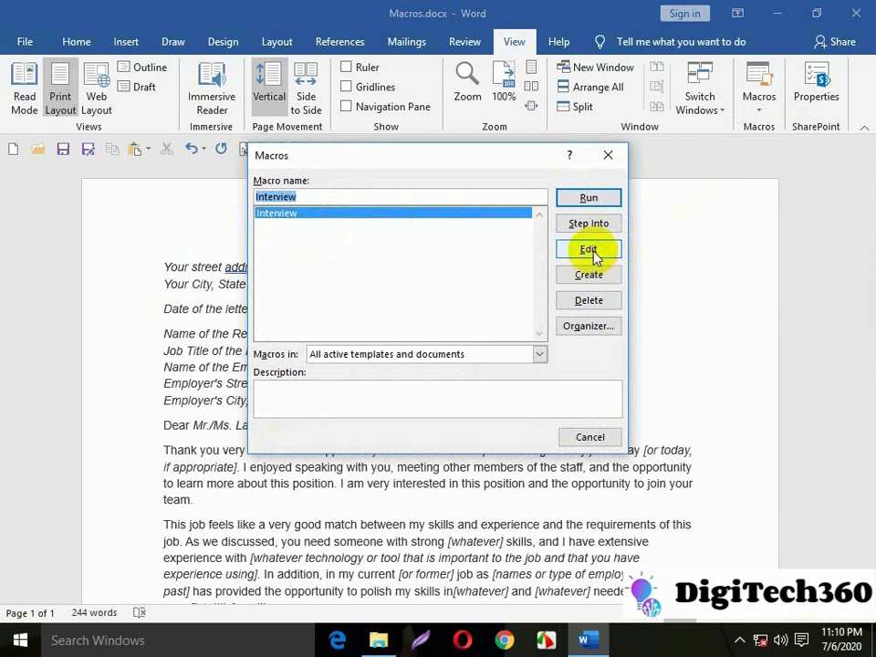
pyautogui.click(591, 252)
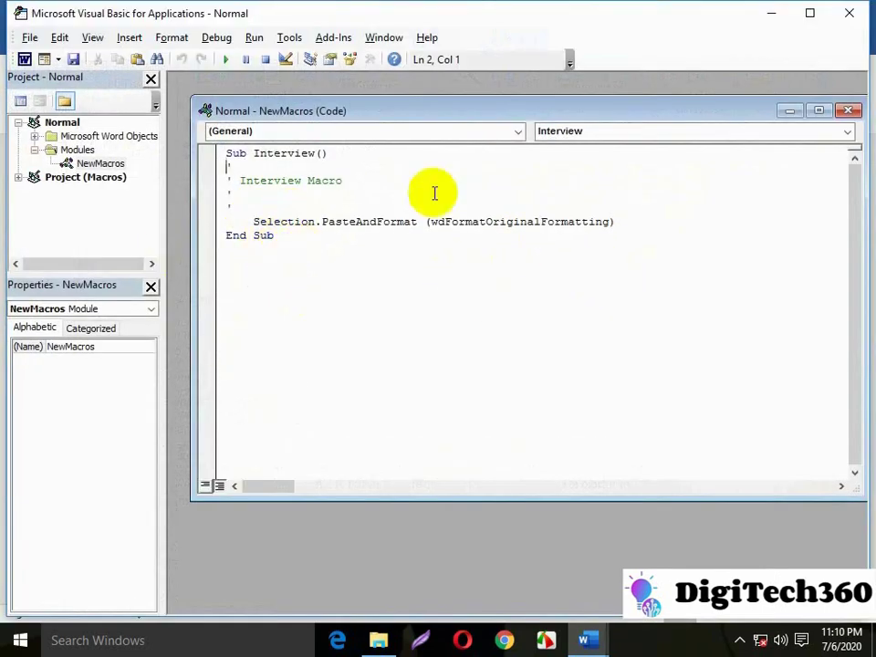
pyautogui.click(849, 110)
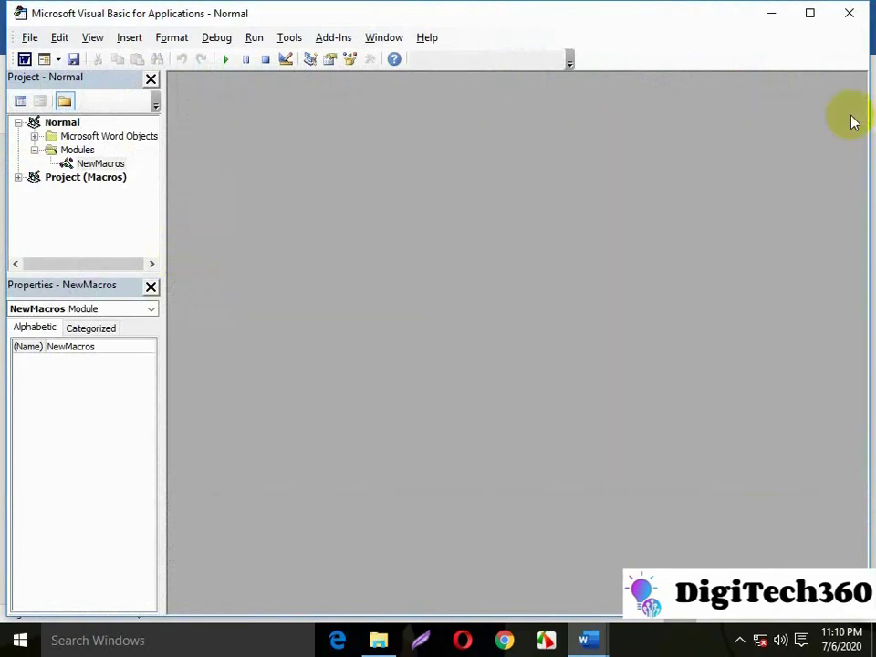
pyautogui.click(848, 20)
pyautogui.scroll(-2, 301, 319)
pyautogui.scroll(2, 269, 335)
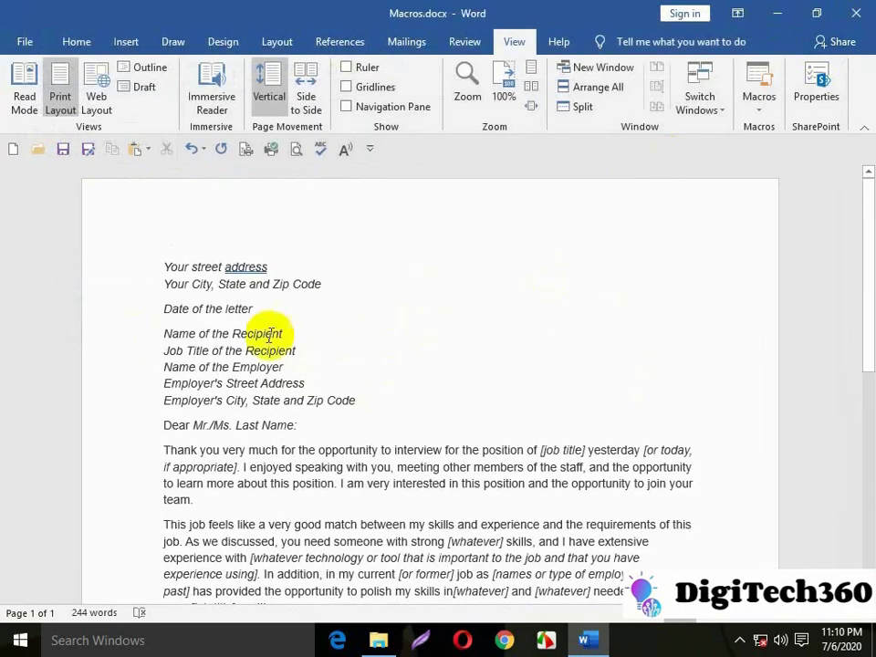
# Close Macros.docx without saving and open Business Meeting Thank You Letter.odt from Application Formats.
pyautogui.click(857, 12)
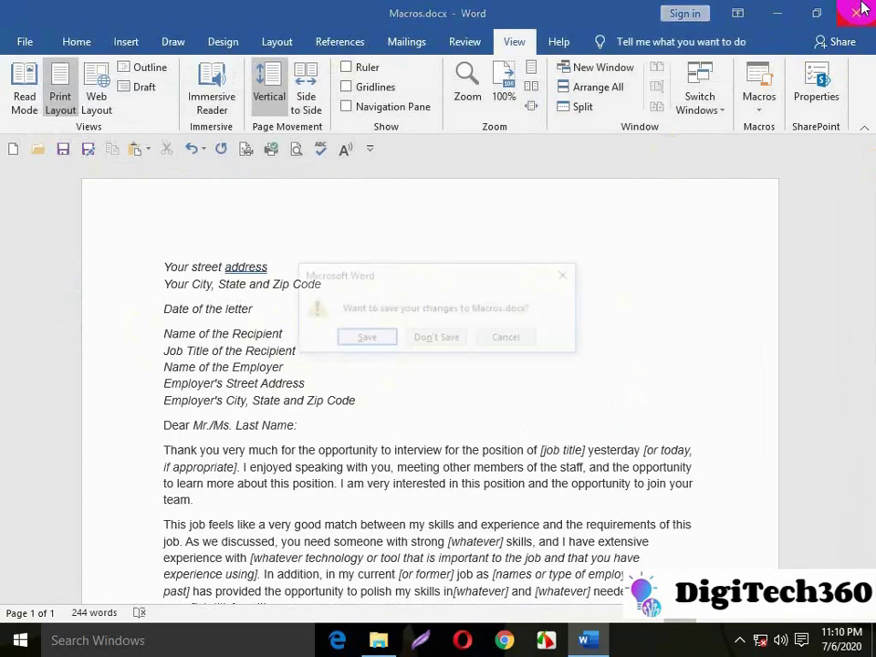
pyautogui.click(438, 337)
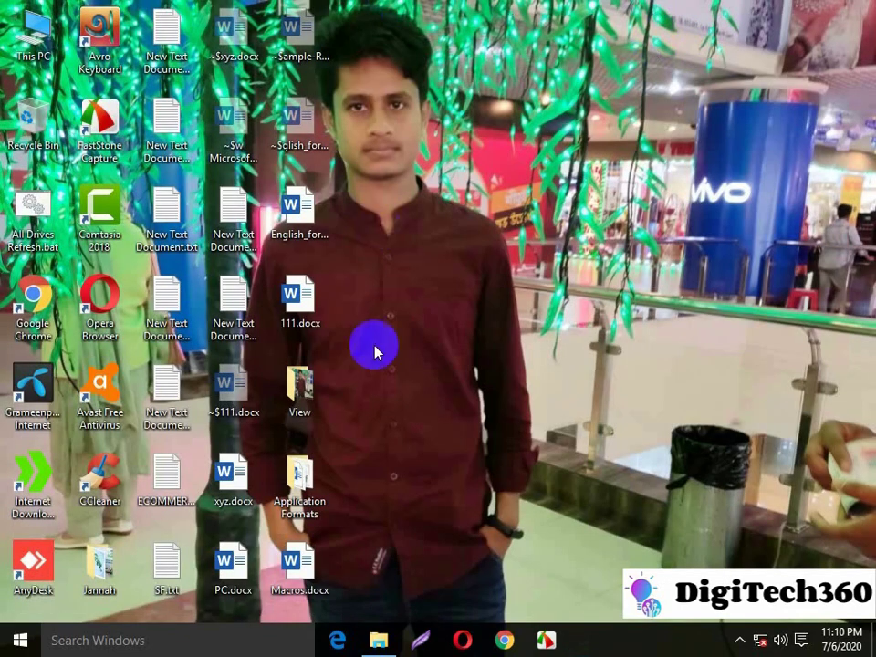
pyautogui.click(378, 640)
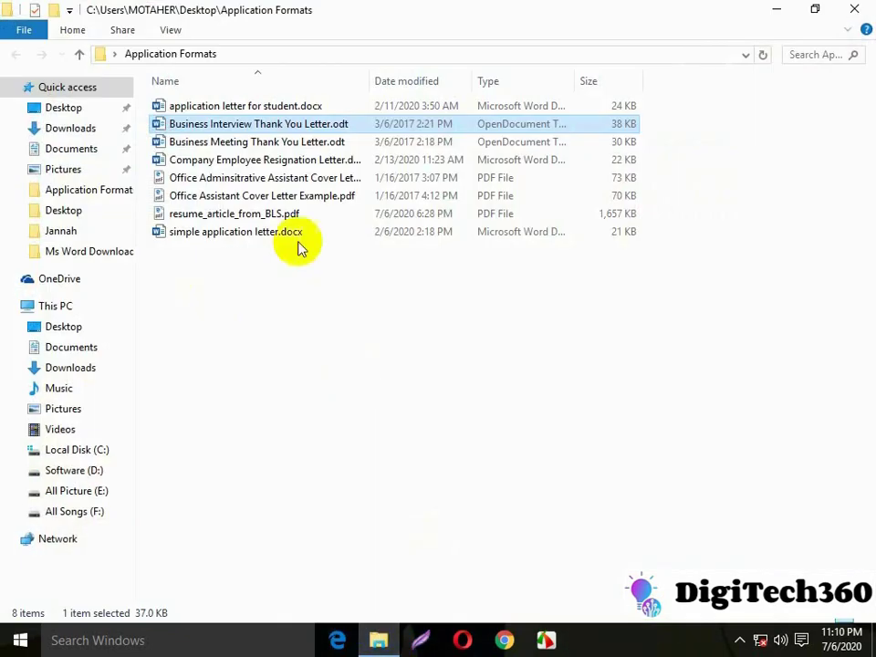
pyautogui.moveTo(256, 141)
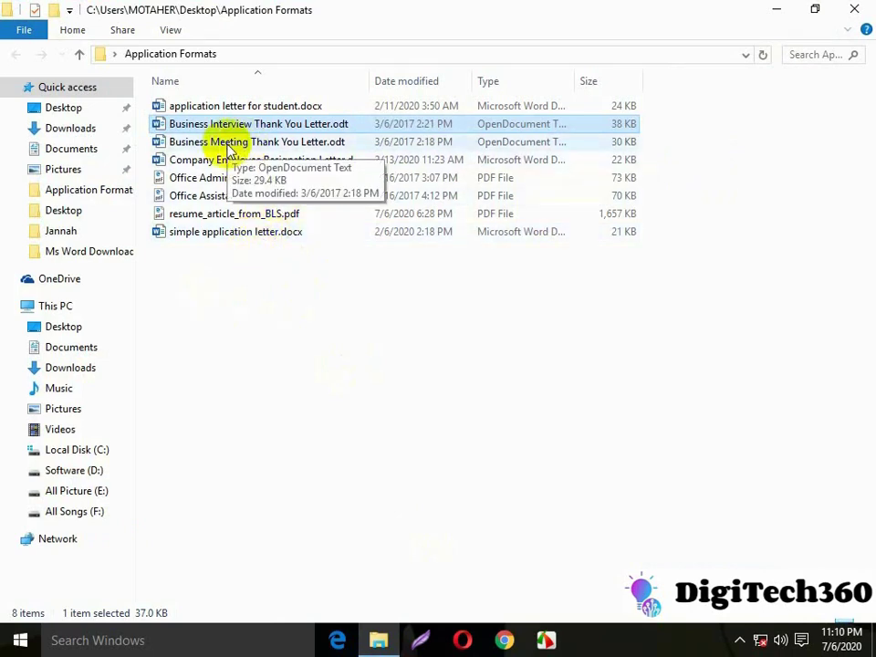
pyautogui.doubleClick(224, 143)
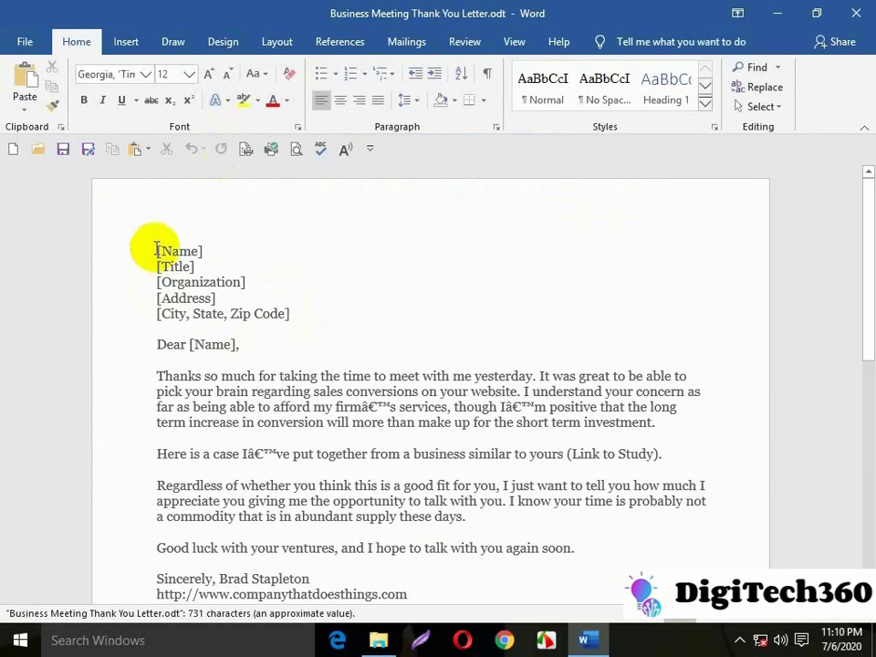
# Select all 153 words of the Business Meeting thank-you letter, then close the document.
pyautogui.moveTo(156, 250); pyautogui.dragTo(428, 324)
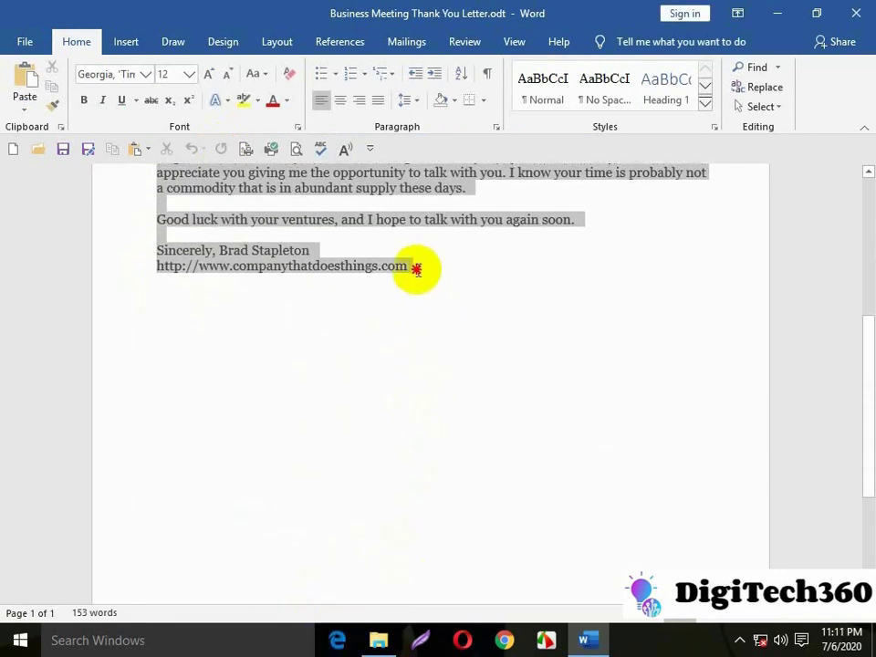
pyautogui.moveTo(411, 265); pyautogui.dragTo(413, 266)
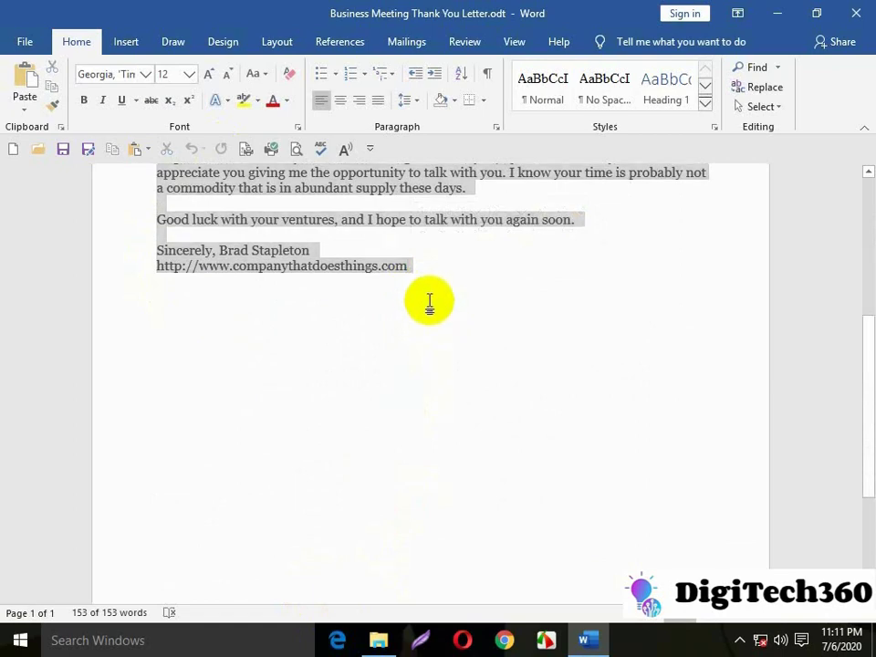
pyautogui.click(424, 273)
pyautogui.hotkey('ctrl', 'a')
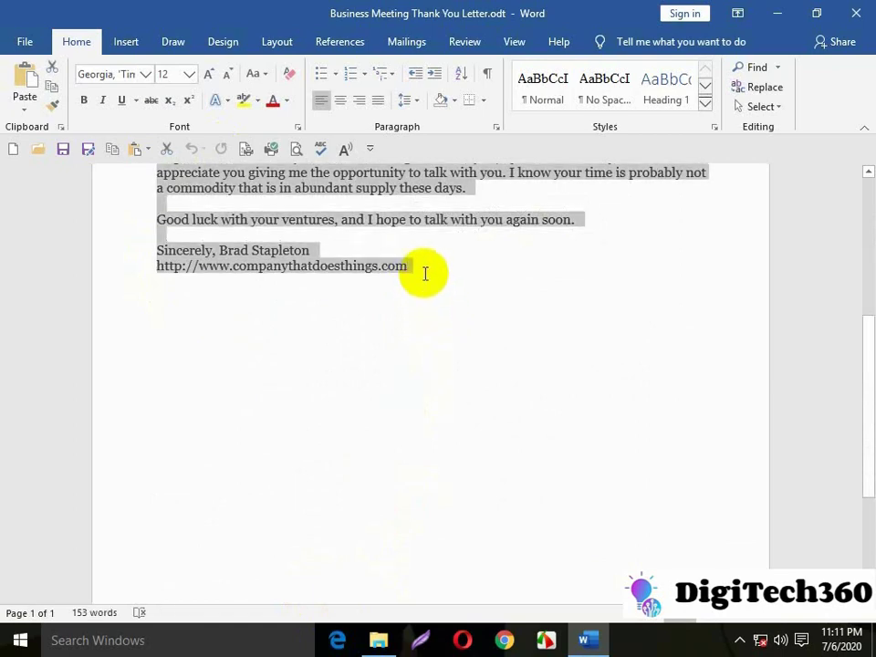
pyautogui.click(856, 13)
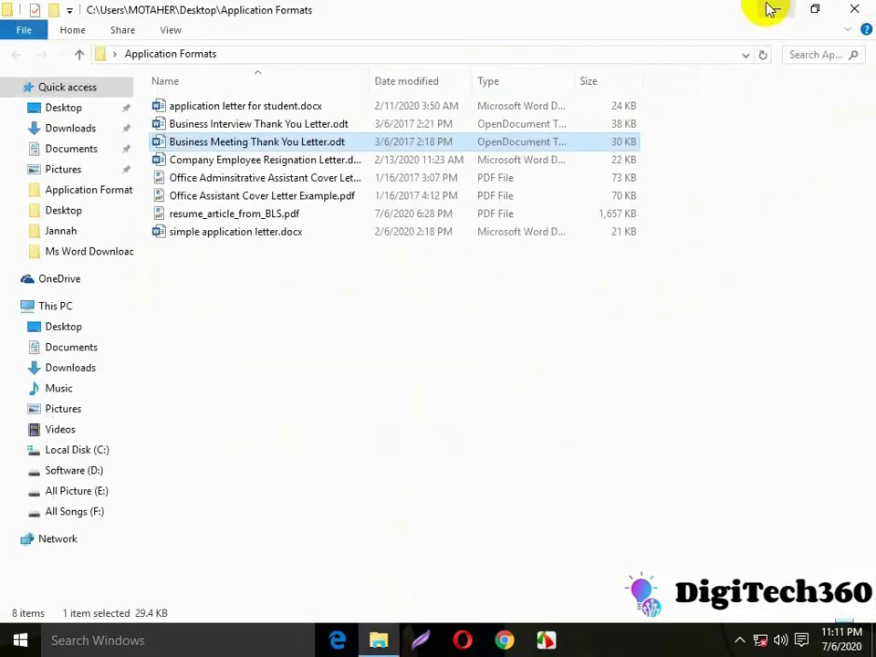
# Close the folder window and reopen the blank Macros.docx from the desktop.
pyautogui.click(766, 8)
pyautogui.doubleClick(304, 560)
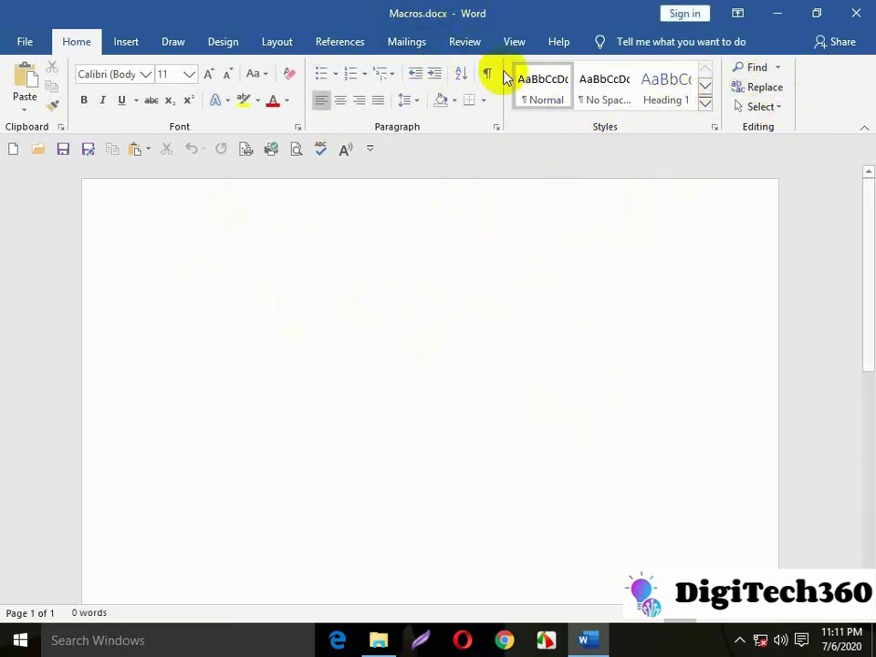
# Start recording a new macro named Metting stored in Normal.dotm, choosing a keyboard assignment.
pyautogui.click(517, 42)
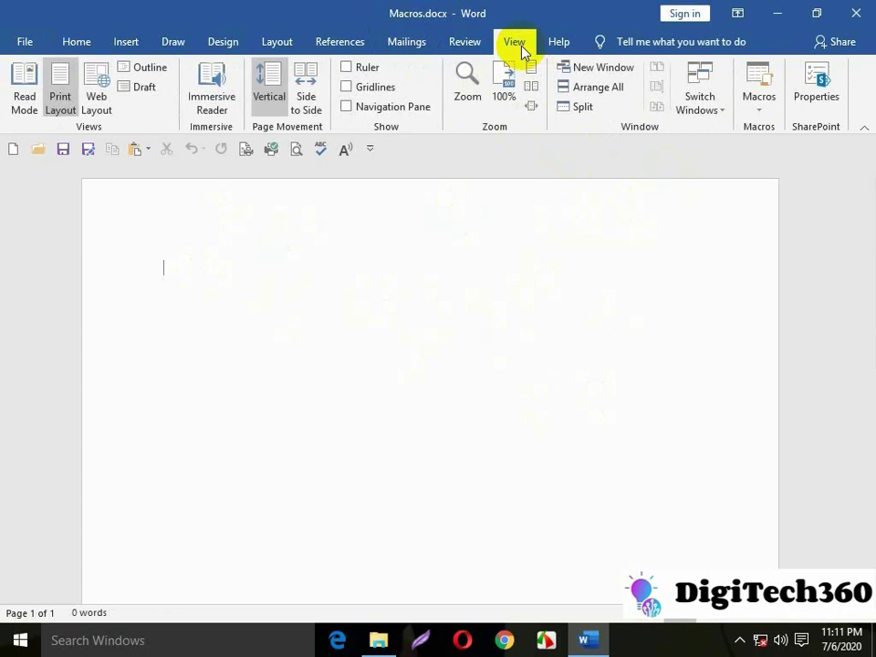
pyautogui.click(759, 112)
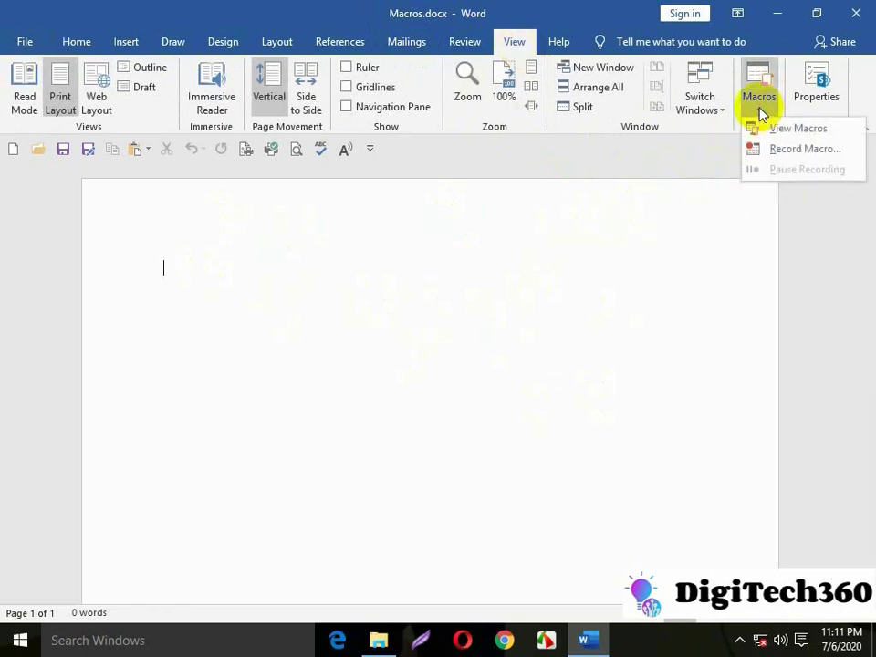
pyautogui.click(789, 150)
pyautogui.write('Metting')
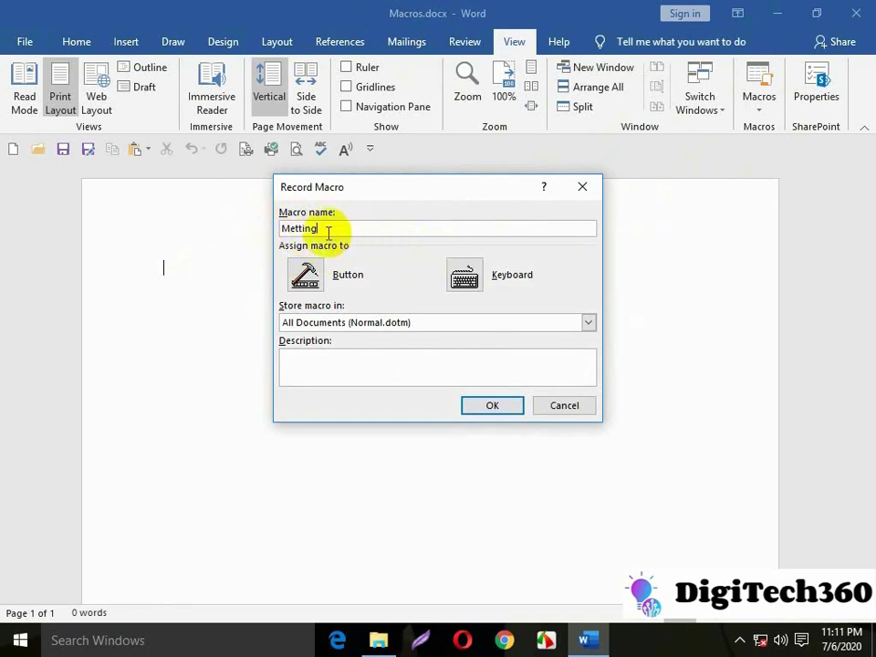
pyautogui.moveTo(324, 229); pyautogui.dragTo(285, 229)
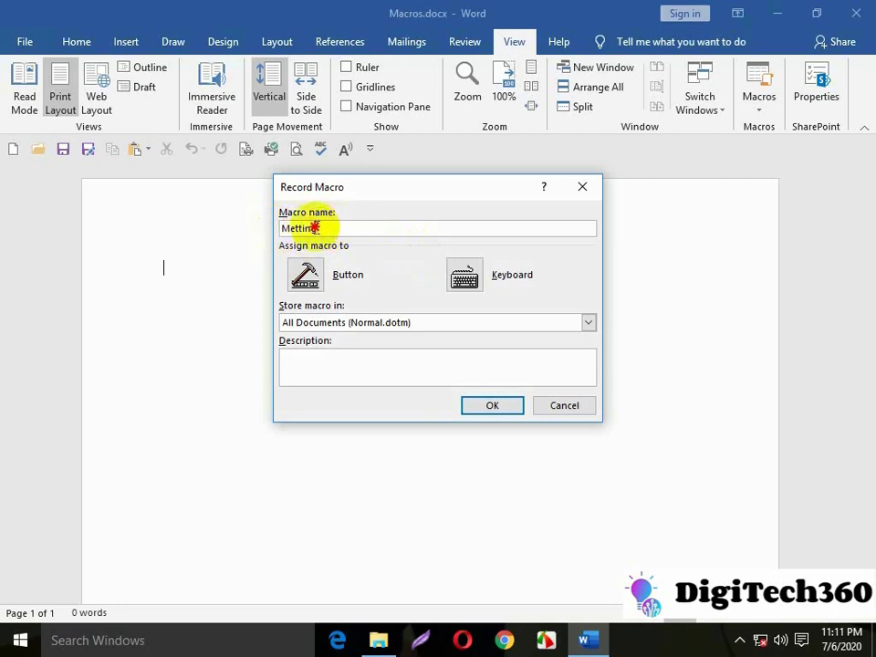
pyautogui.moveTo(315, 227); pyautogui.dragTo(276, 229)
pyautogui.click(322, 228)
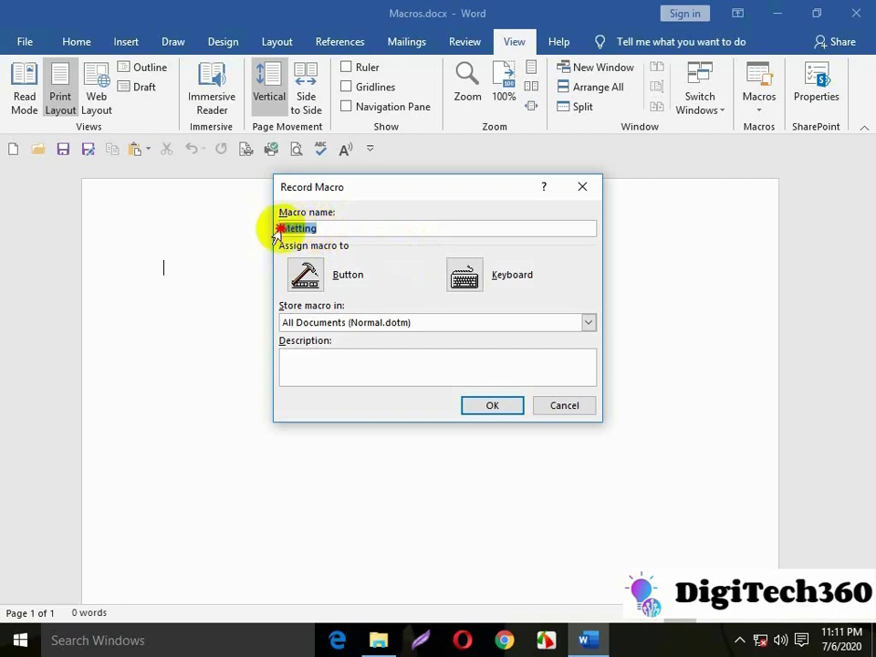
pyautogui.moveTo(338, 229); pyautogui.dragTo(289, 226)
pyautogui.click(348, 225)
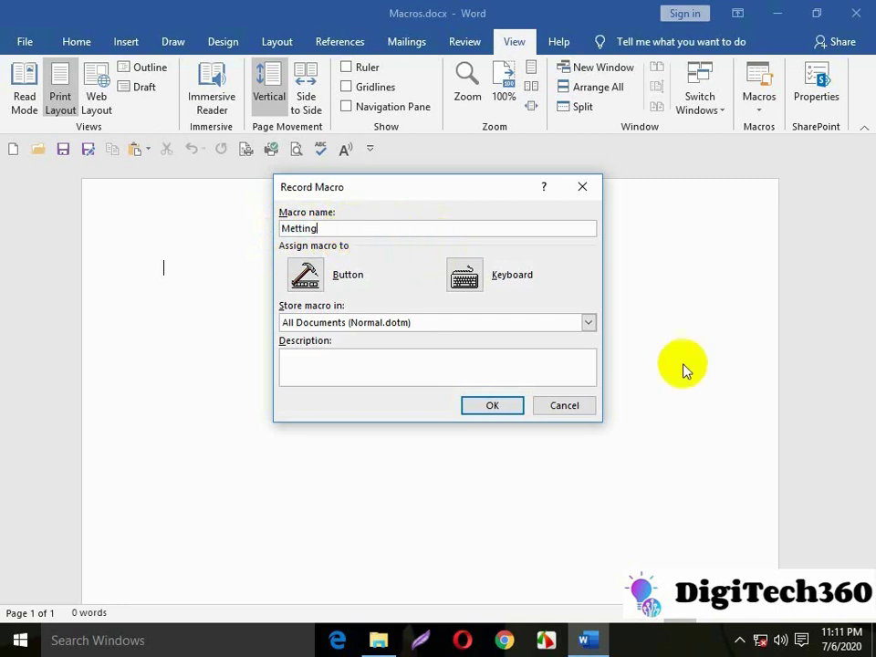
pyautogui.click(308, 227)
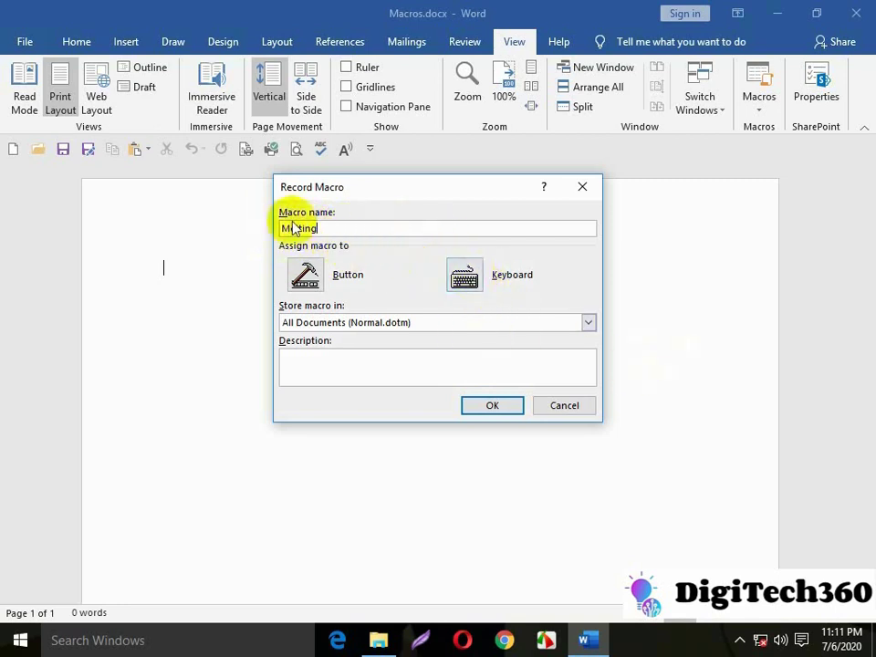
pyautogui.click(465, 278)
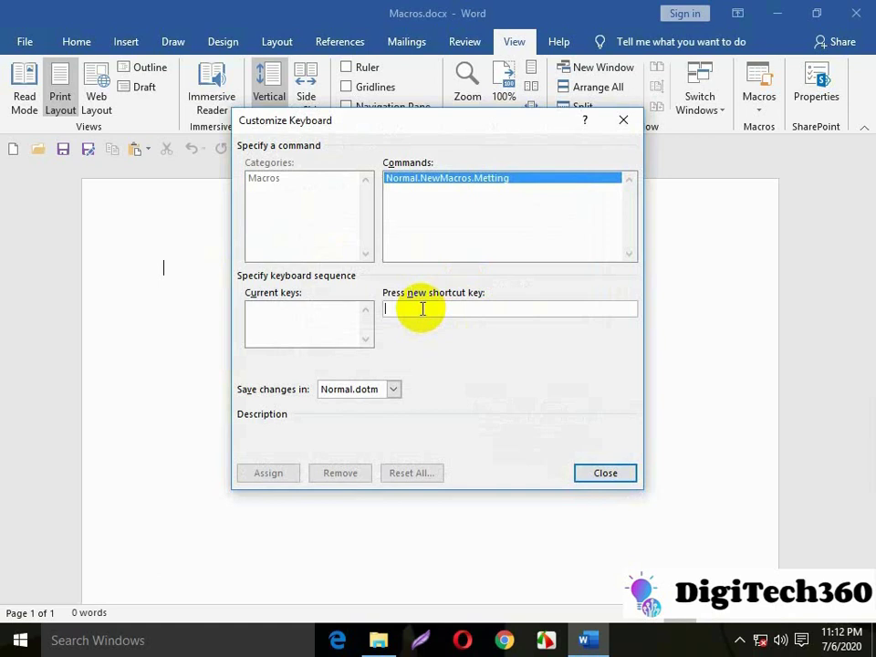
# Assign the Alt+Ctrl+M shortcut to Normal.NewMacros.Metting and close Customize Keyboard.
pyautogui.hotkey('ctrl', 'alt', 'm')
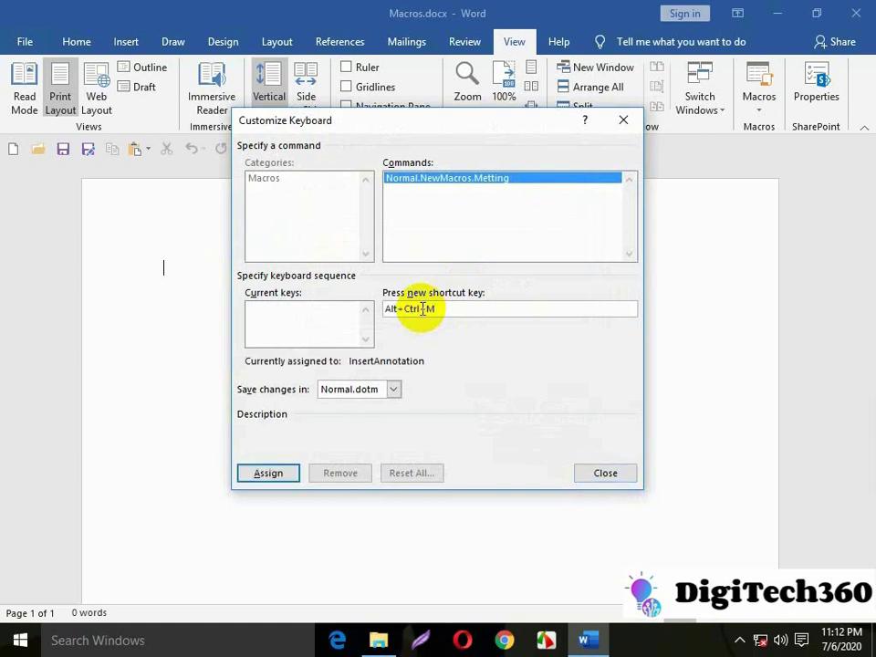
pyautogui.click(269, 473)
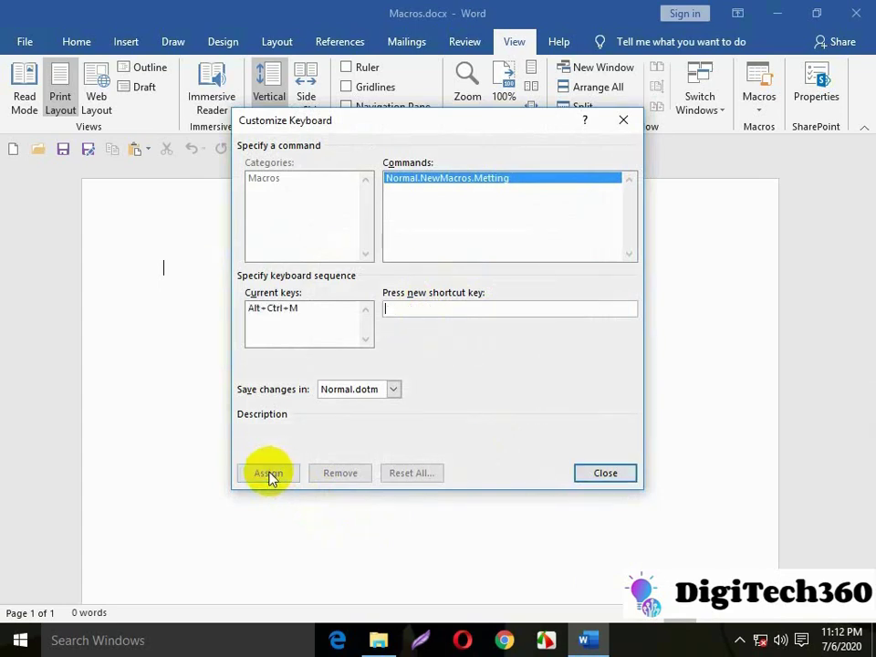
pyautogui.click(603, 474)
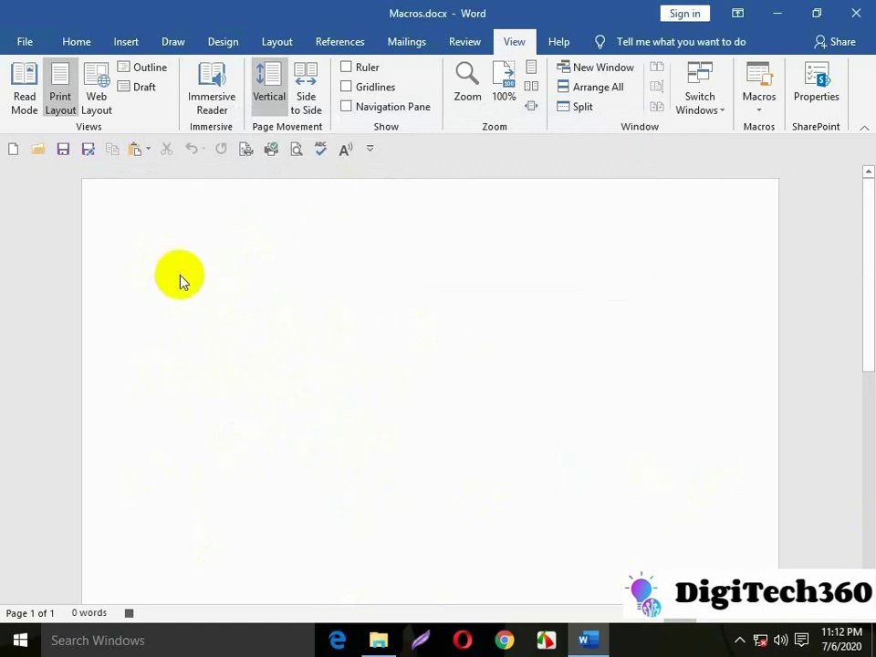
# Paste the 153-word meeting thank-you letter, then stop recording the Metting macro.
pyautogui.write('[Name] [Title] [Organization] [Address] [City, State, Zip Code]  Dear [Name],  Thanks so much for taking the time to meet with me yesterday. It was great to be able to pick your brain regarding sales conversions on your website. I understand your concern as far as being able to afford my firmâ€™s services, though Iâ€™m positive that the long term increase in conversion will more than make up for the short term investment.  Here is a case Iâ€™ve put together from a business similar to yours (Link to Study).  Regardless of whether you think this is a good fit for you, I just want to tell you how much I appreciate you giving me the opportunity to talk with you. I know your time is probably not a commodity that is in abundant supply these days.  Good luck with your ventures, and I hope to talk with you again soon.  Sincerely, Brad Stapleton http://www.companythatdoesthings.com')
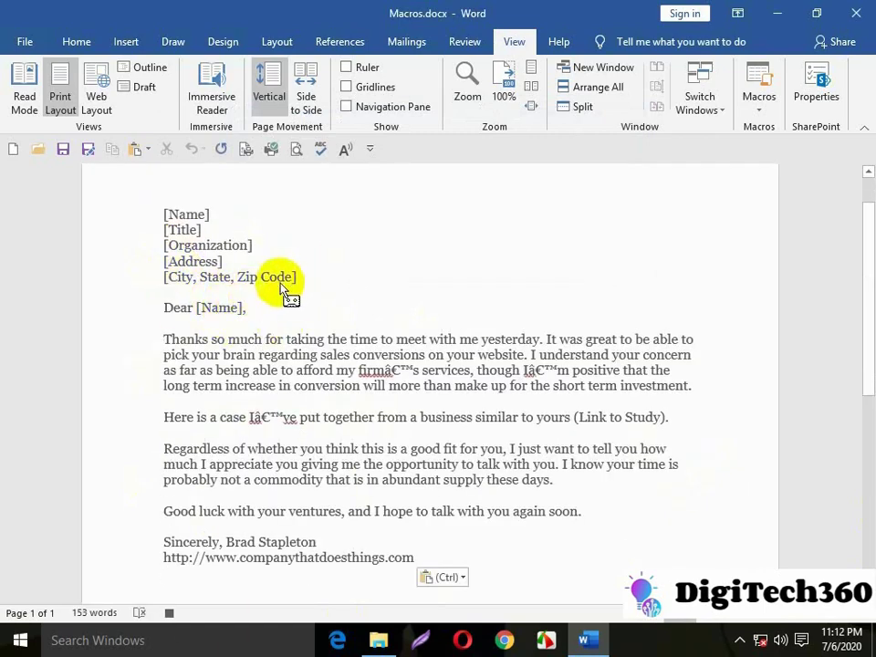
pyautogui.click(763, 104)
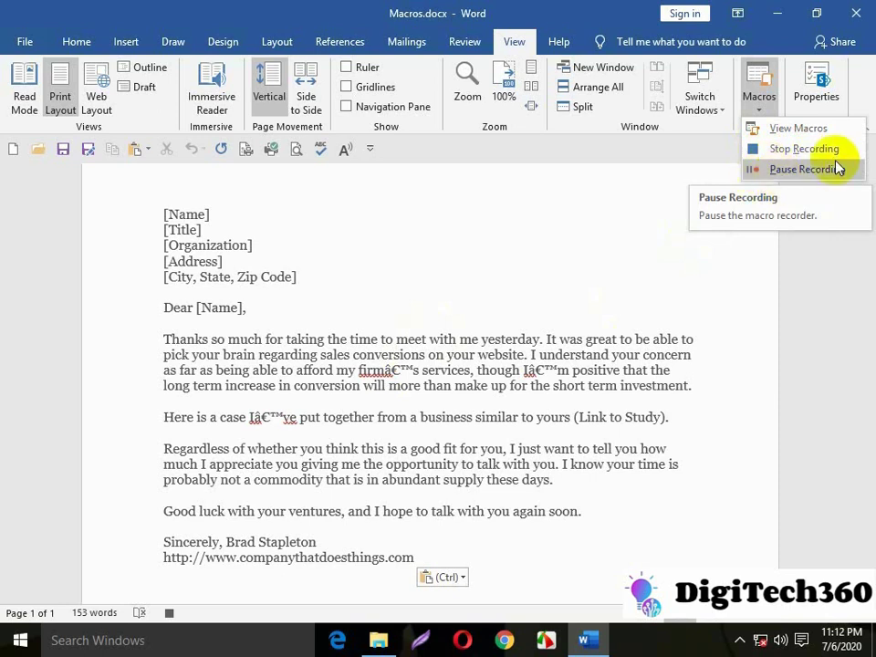
pyautogui.click(773, 150)
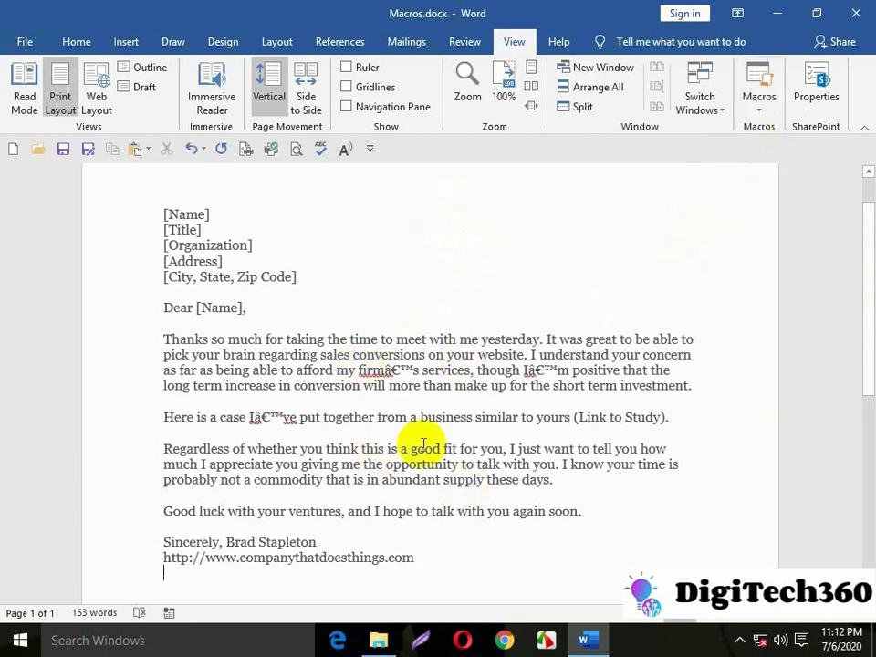
pyautogui.scroll(-5, 401, 445)
pyautogui.scroll(6, 390, 442)
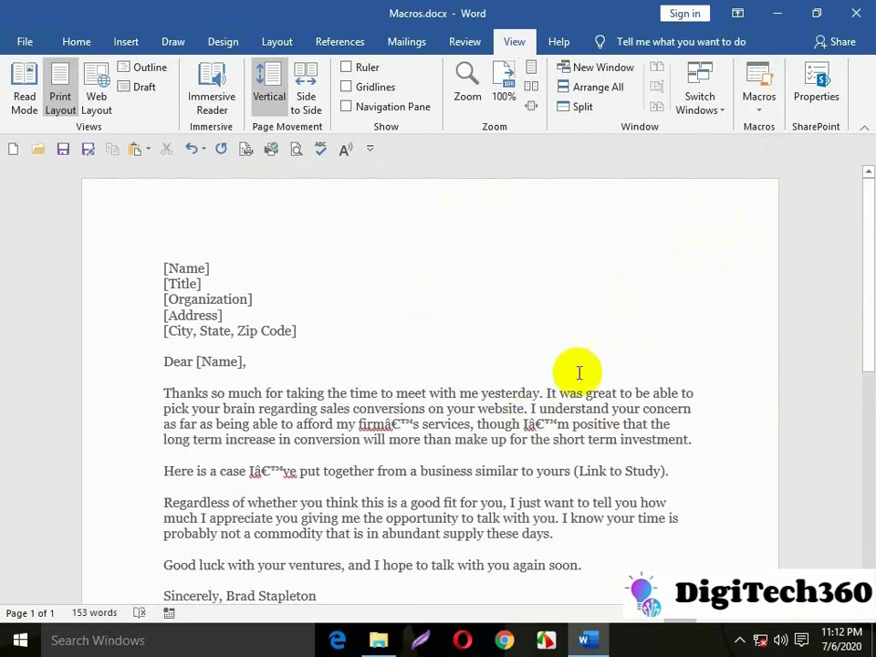
# Check that Interview and Metting are both listed among the saved macros, then dismiss the list.
pyautogui.click(759, 119)
pyautogui.click(777, 128)
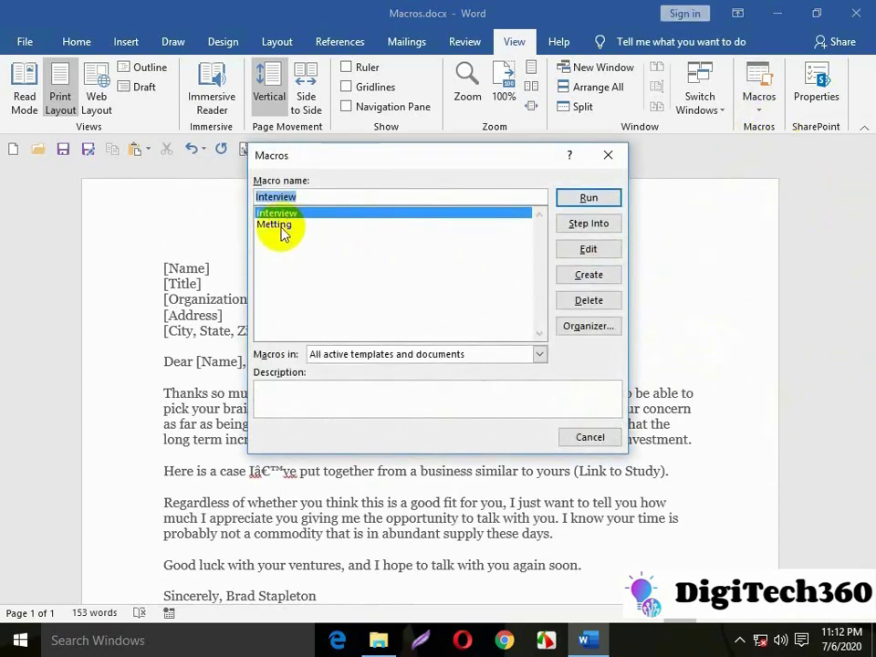
pyautogui.click(593, 436)
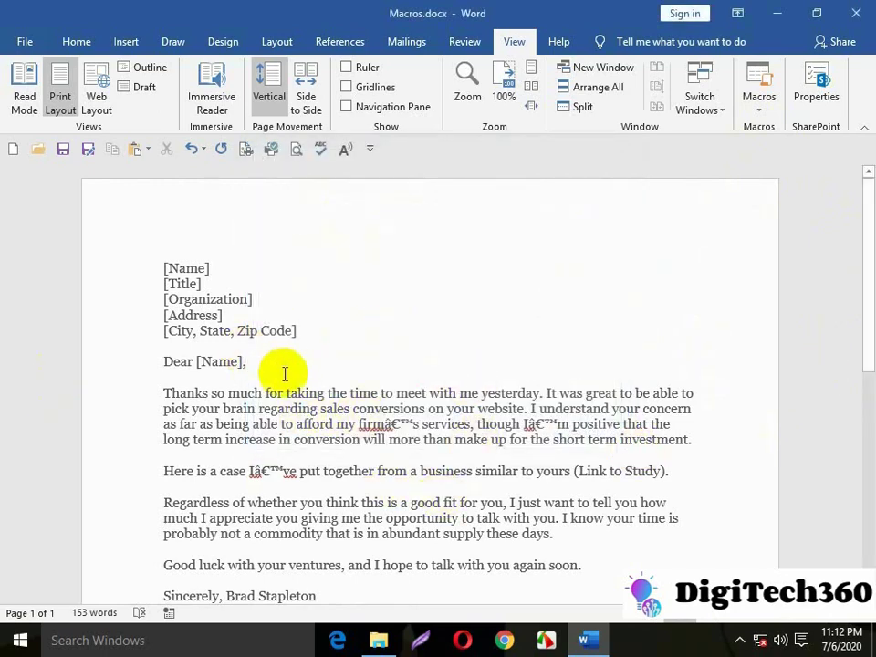
pyautogui.scroll(-5, 387, 415)
pyautogui.scroll(5, 387, 415)
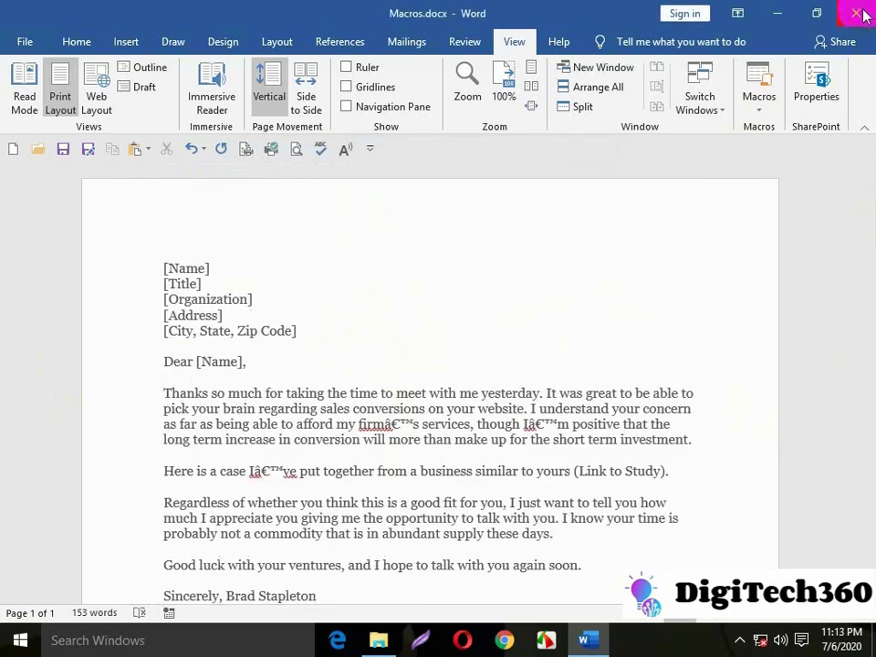
# Turn on the Ruler, close Macros.docx without saving, and reopen it as a blank page.
pyautogui.click(345, 67)
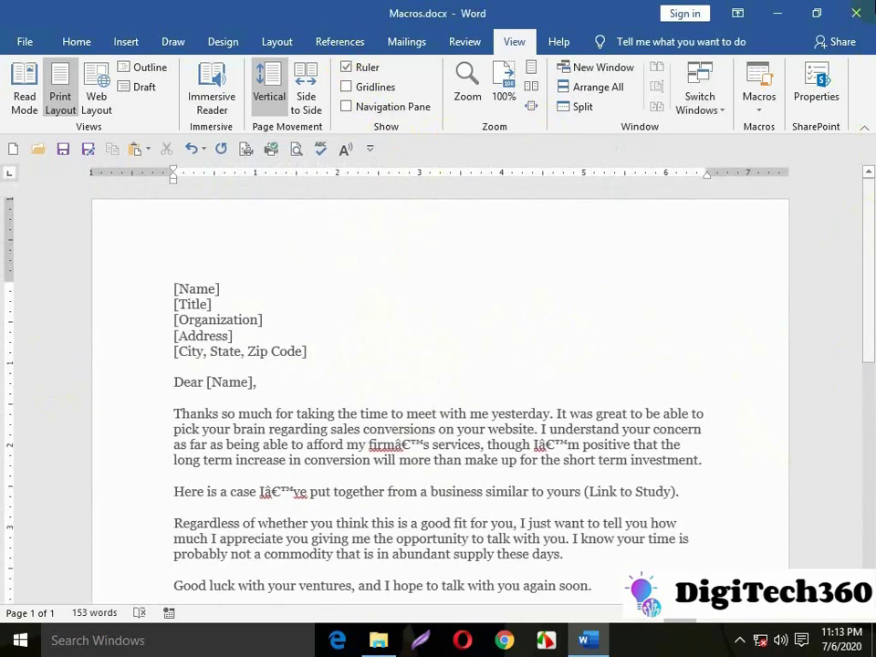
pyautogui.click(866, 11)
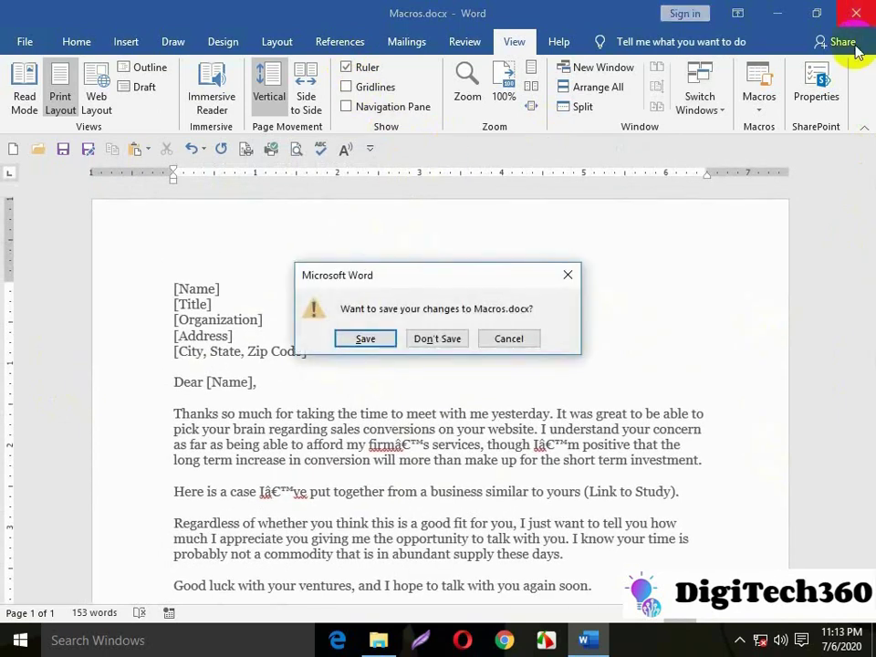
pyautogui.click(438, 339)
pyautogui.doubleClick(301, 573)
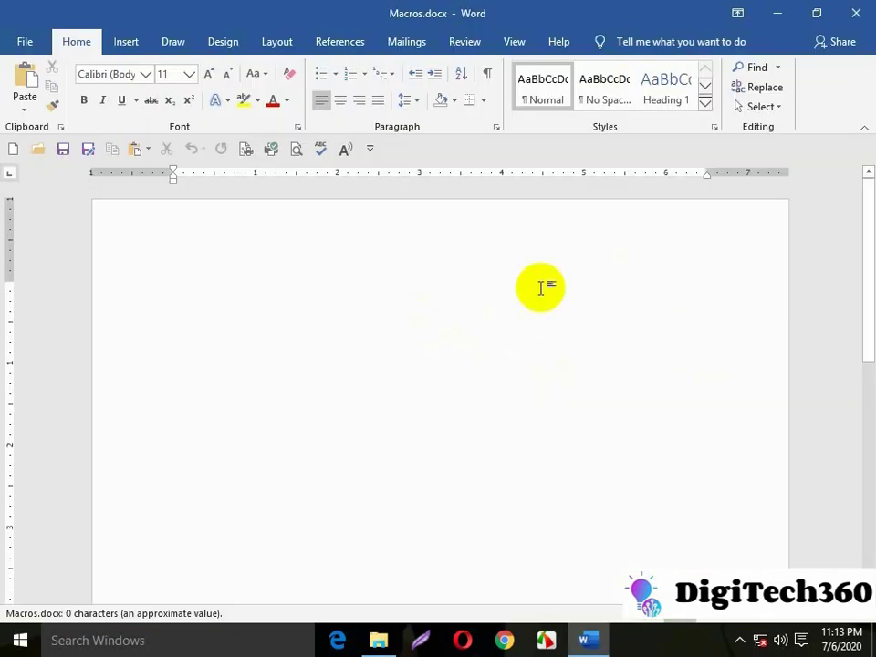
# Run the Metting macro with its Ctrl+V shortcut to paste the 153-word meeting thank-you letter.
pyautogui.click(515, 45)
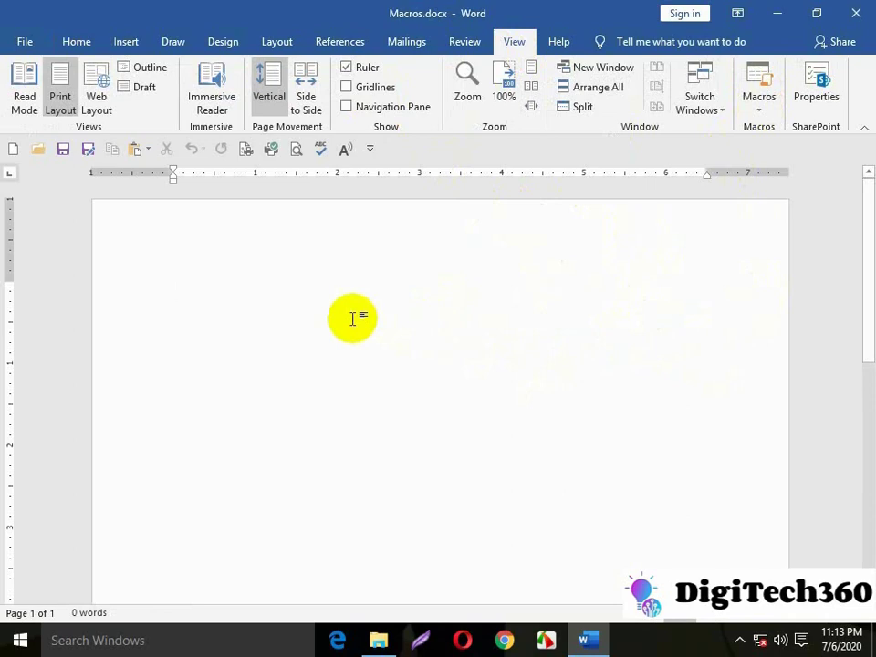
pyautogui.write('[Name] [Title] [Organization] [Address] [City, State, Zip Code]  Dear [Name],  Thanks so much for taking the time to meet with me yesterday. It was great to be able to pick your brain regarding sales conversions on your website. I understand your concern as far as being able to afford my firmâ€™s services, though Iâ€™m positive that the long term increase in conversion will more than make up for the short term investment.  Here is a case Iâ€™ve put together from a business similar to yours (Link to Study).  Regardless of whether you think this is a good fit for you, I just want to tell you how much I appreciate you giving me the opportunity to talk with you. I know your time is probably not a commodity that is in abundant supply these days.  Good luck with your ventures, and I hope to talk with you again soon.  Sincerely, Brad Stapleton http://www.companythatdoesthings.com')
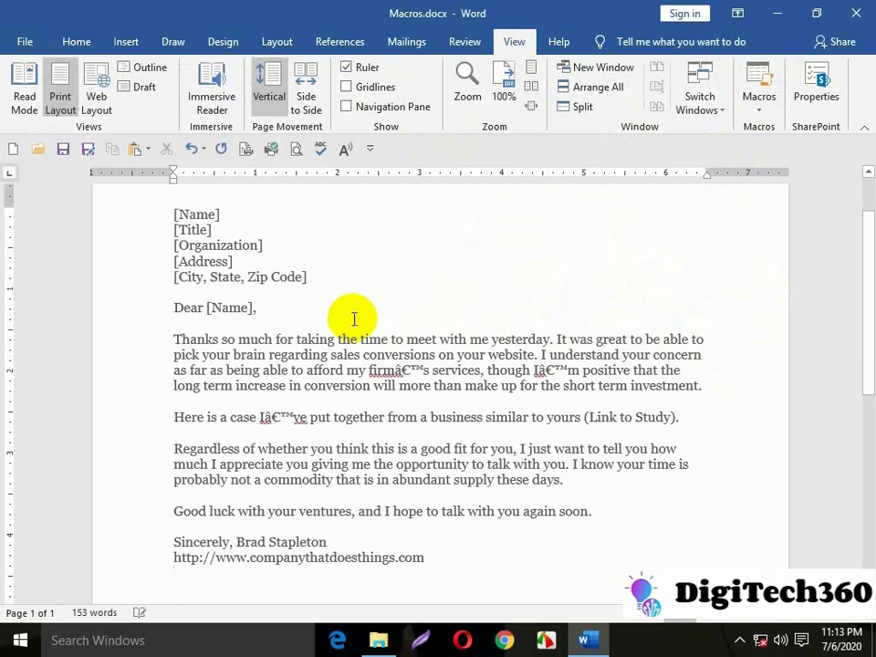
pyautogui.scroll(2, 365, 328)
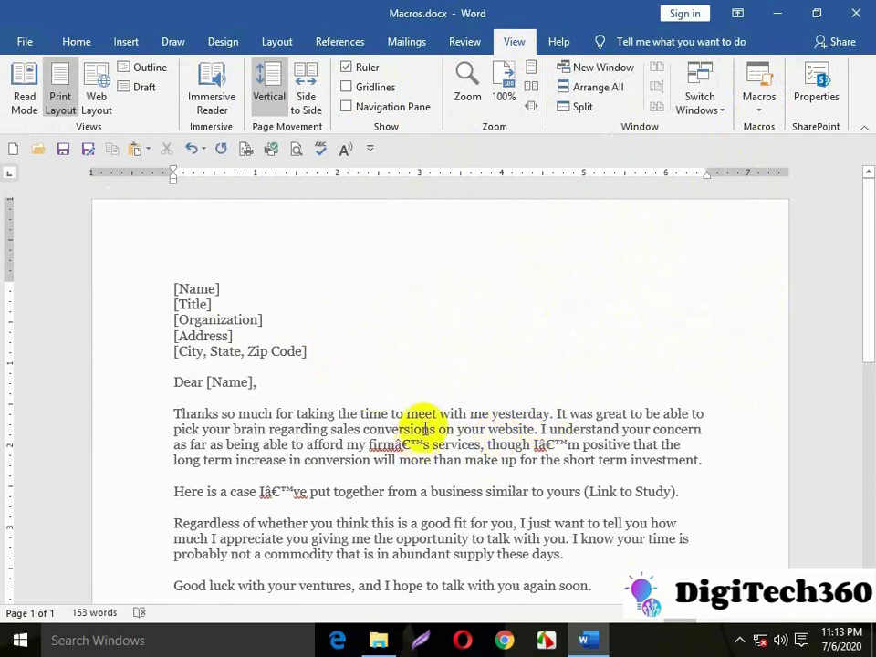
pyautogui.scroll(-3, 472, 477)
pyautogui.scroll(3, 461, 470)
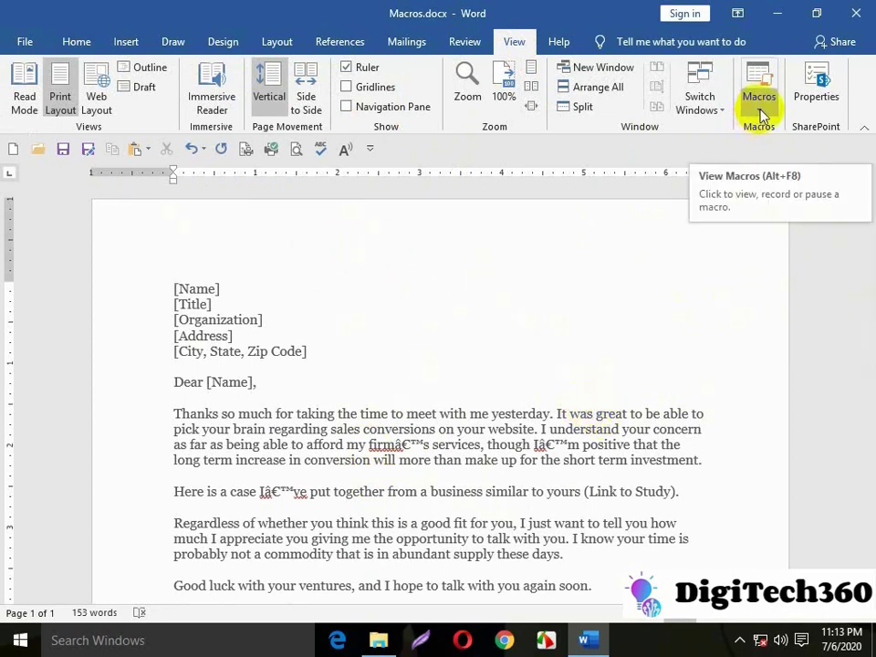
pyautogui.click(761, 113)
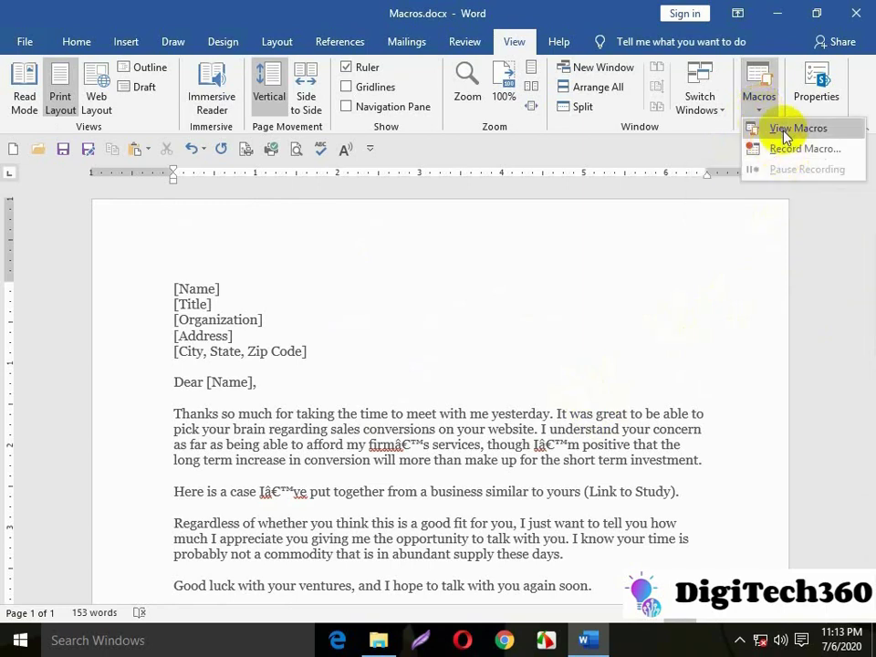
pyautogui.click(782, 129)
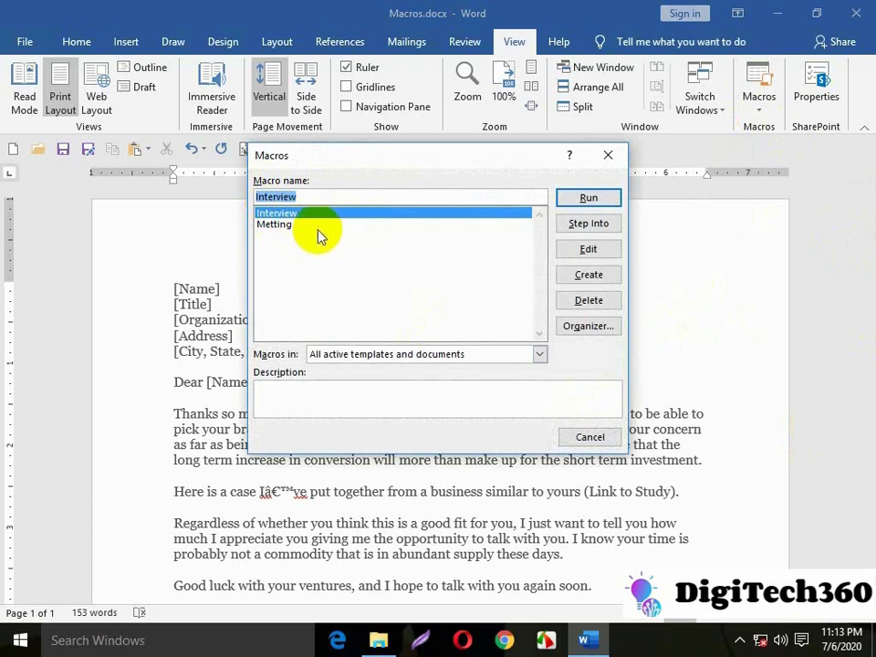
pyautogui.click(317, 225)
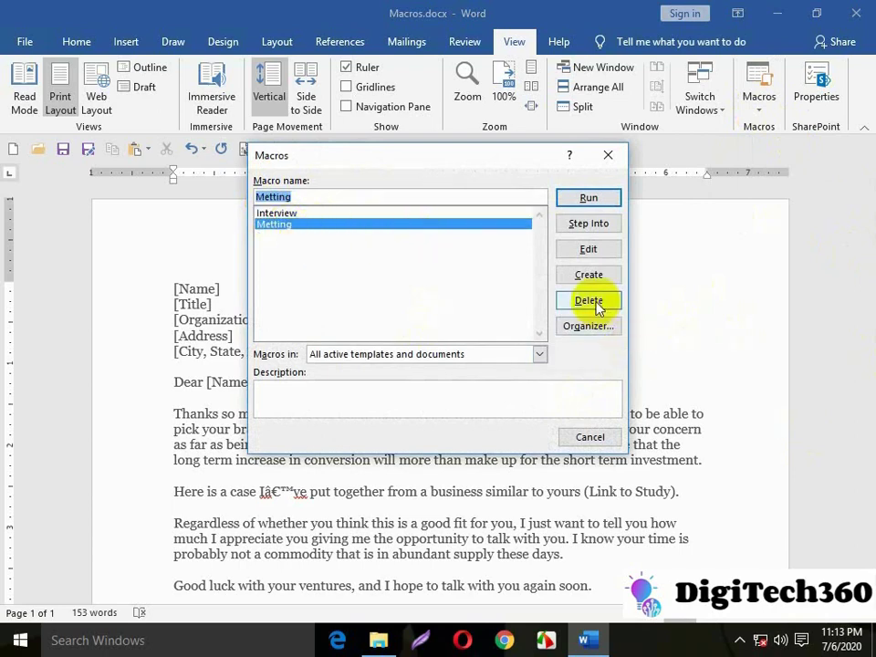
pyautogui.click(589, 436)
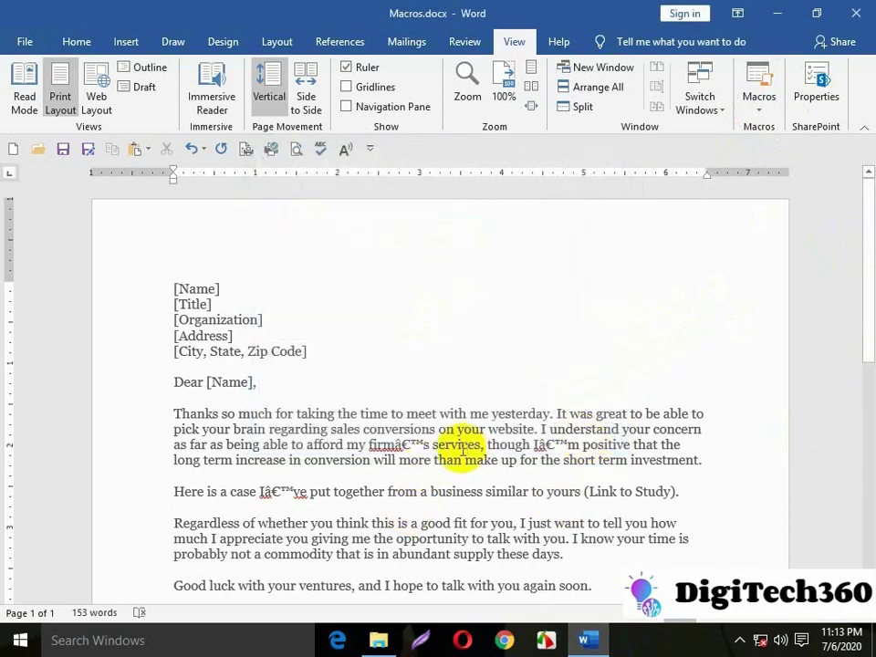
pyautogui.scroll(-7, 464, 447)
# Select and then deselect the text around the letter's city line and 'Dear [Name],' greeting.
pyautogui.scroll(7, 464, 447)
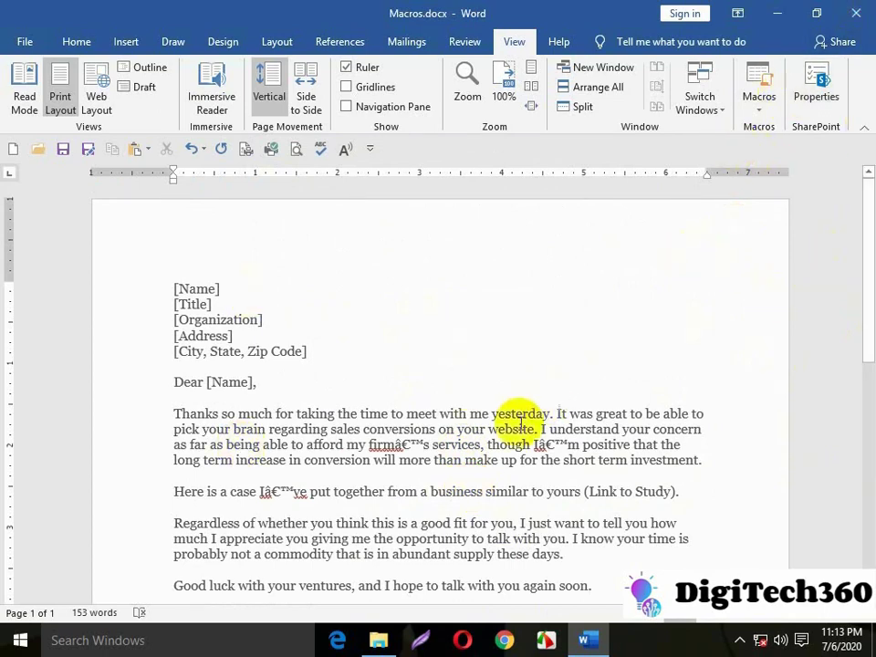
pyautogui.moveTo(266, 384)
pyautogui.mouseDown()
pyautogui.moveTo(179, 386)
pyautogui.moveTo(172, 288)
pyautogui.mouseUp()
pyautogui.click(344, 366)
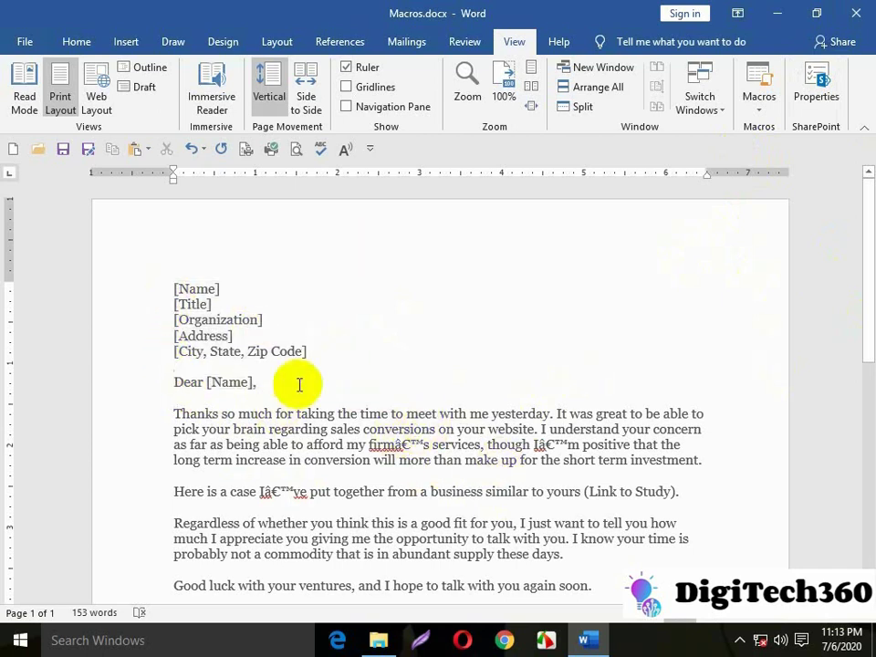
pyautogui.moveTo(255, 383)
pyautogui.mouseDown()
pyautogui.moveTo(176, 321)
pyautogui.moveTo(177, 296)
pyautogui.moveTo(195, 332)
pyautogui.moveTo(246, 376)
pyautogui.mouseUp()
pyautogui.click(176, 290)
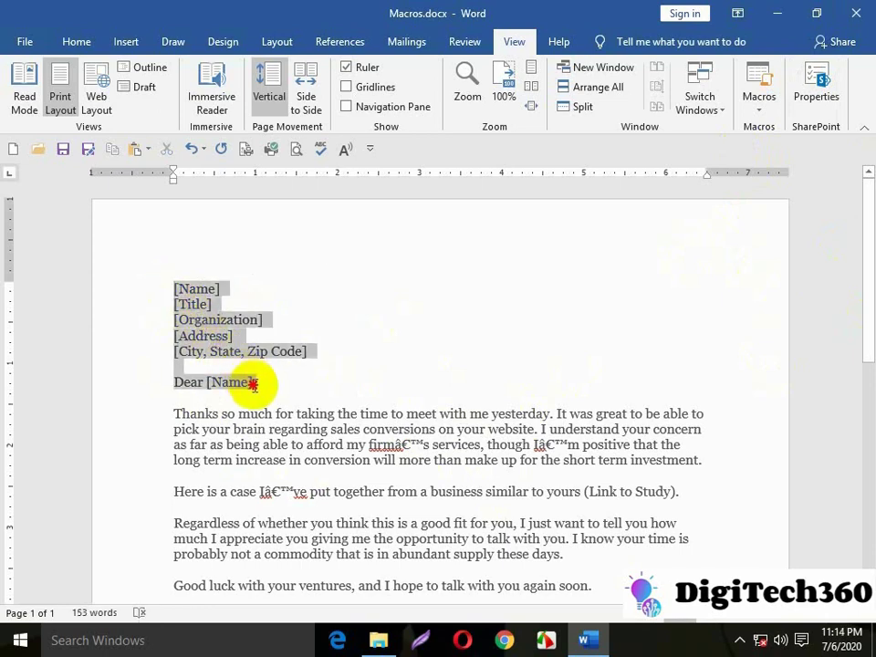
pyautogui.click(454, 398)
# Close Word and choose Don't Save to discard the pasted letter.
pyautogui.scroll(-3, 456, 365)
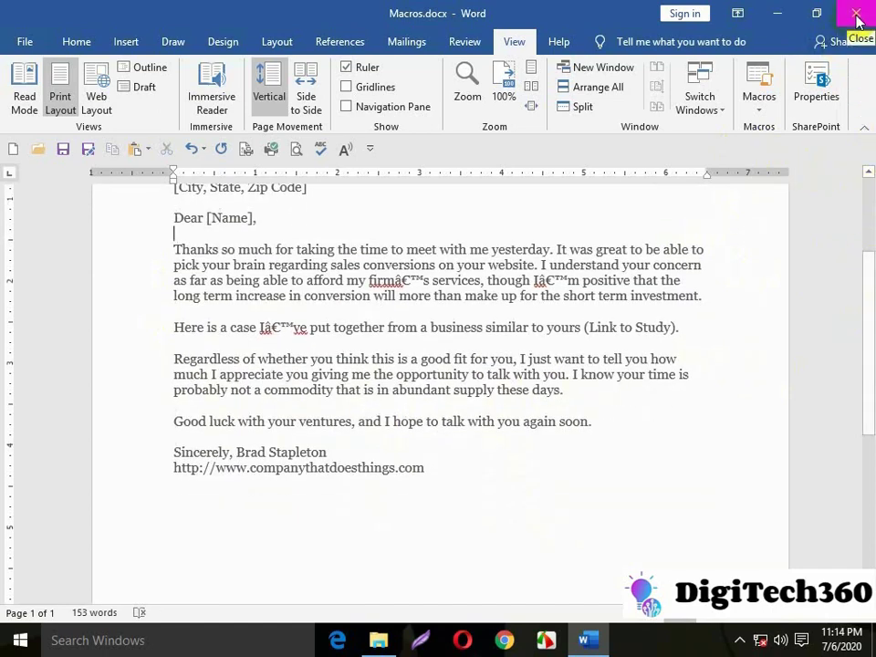
pyautogui.click(857, 18)
pyautogui.click(436, 337)
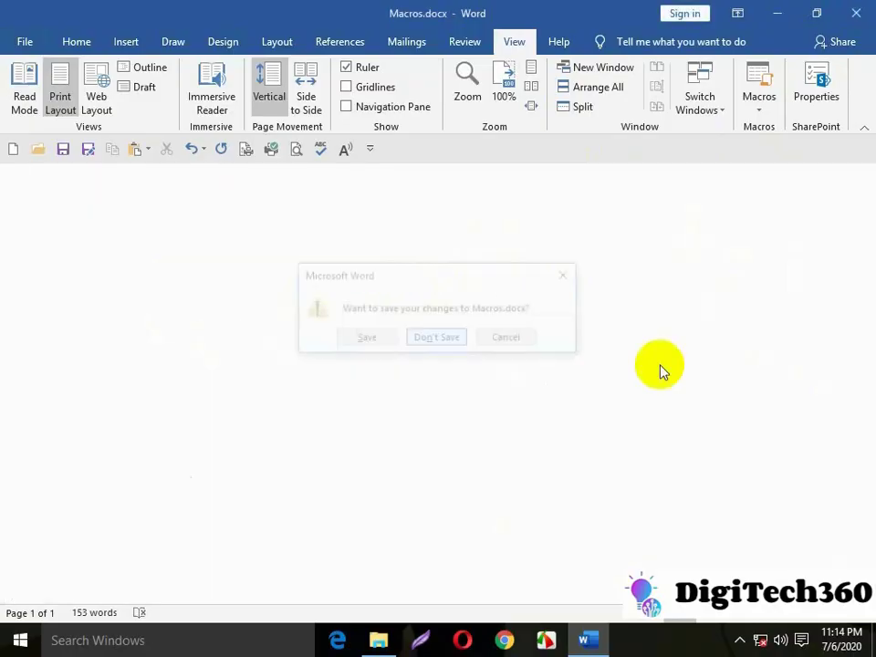